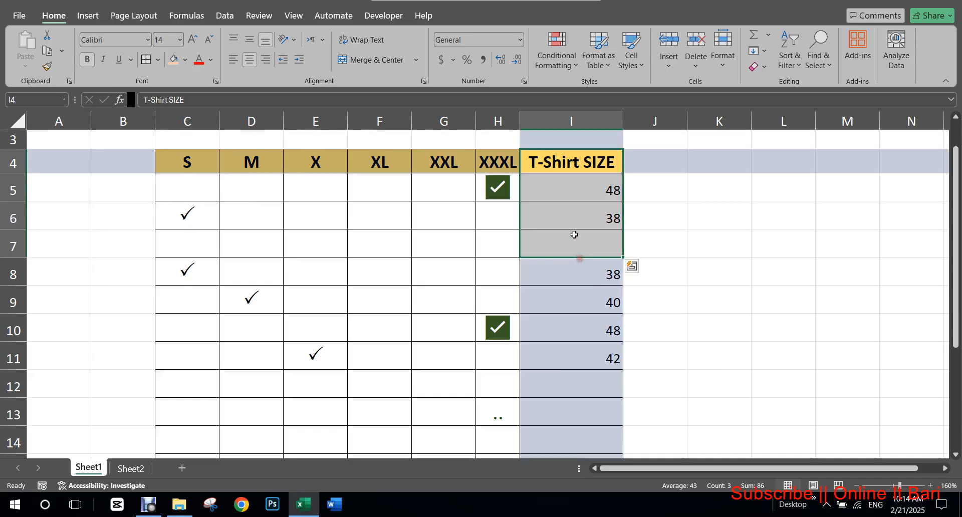
left_click(575, 225)
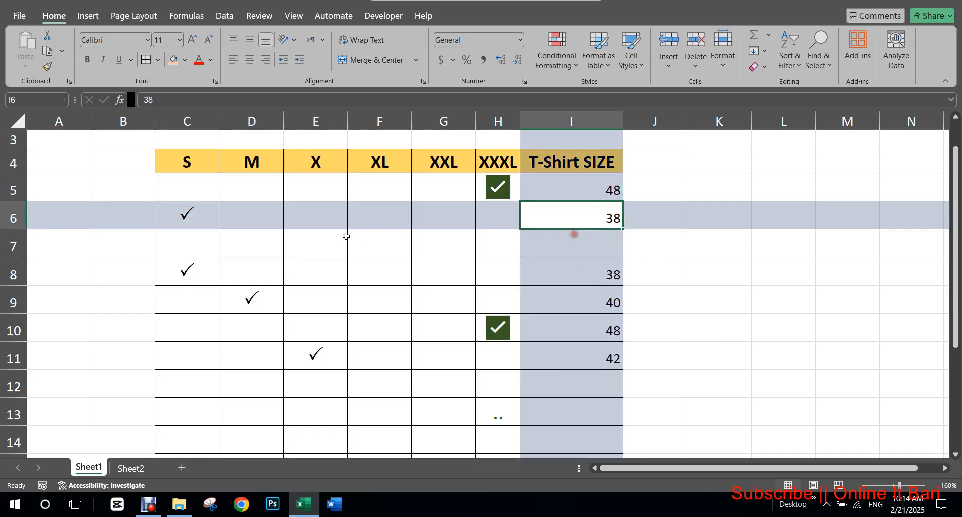
left_click(229, 245)
left_click(305, 245)
left_click(381, 247)
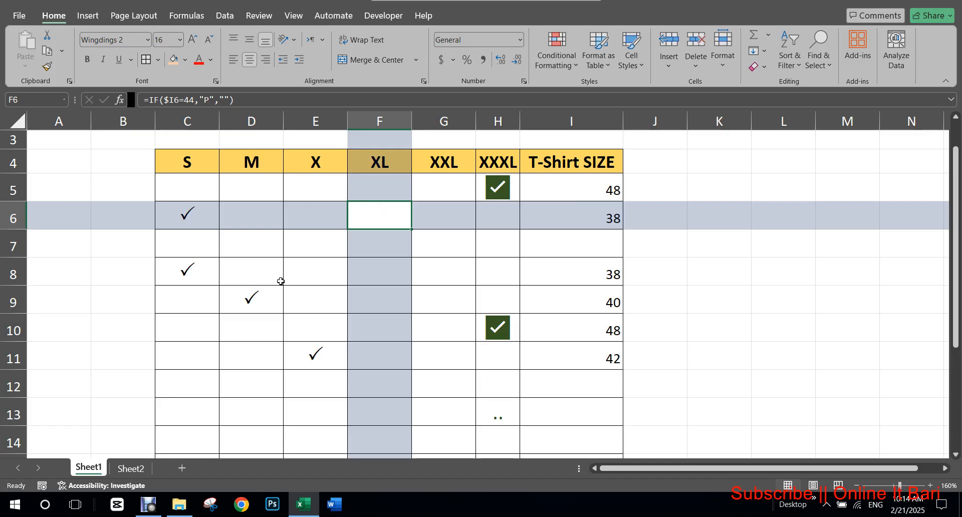
Enter T-shirt size 40 in cell I7 and 48 in cell I12
left_click(602, 256)
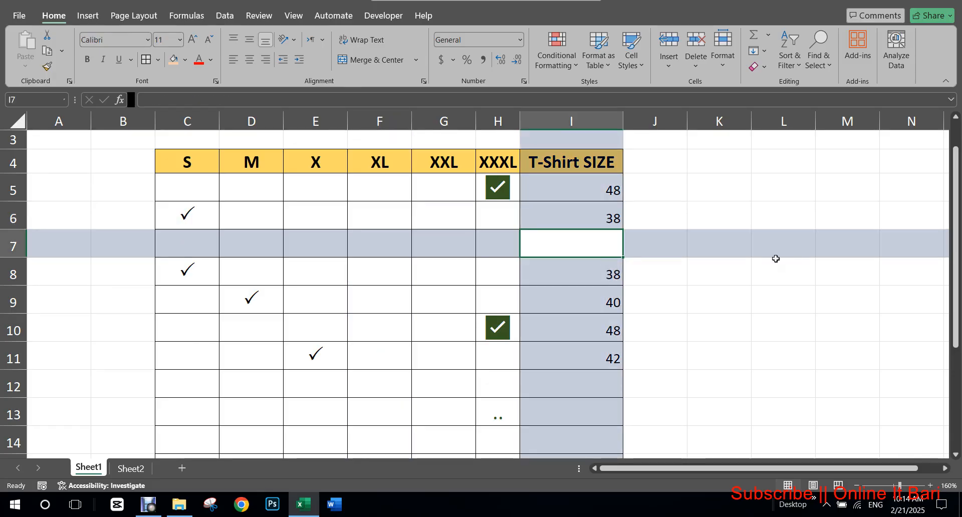
type("40")
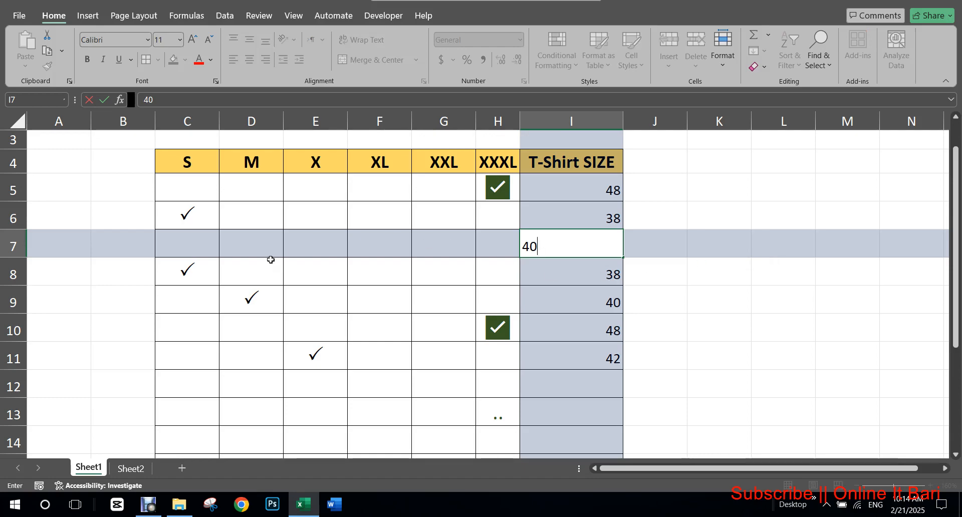
left_click(285, 268)
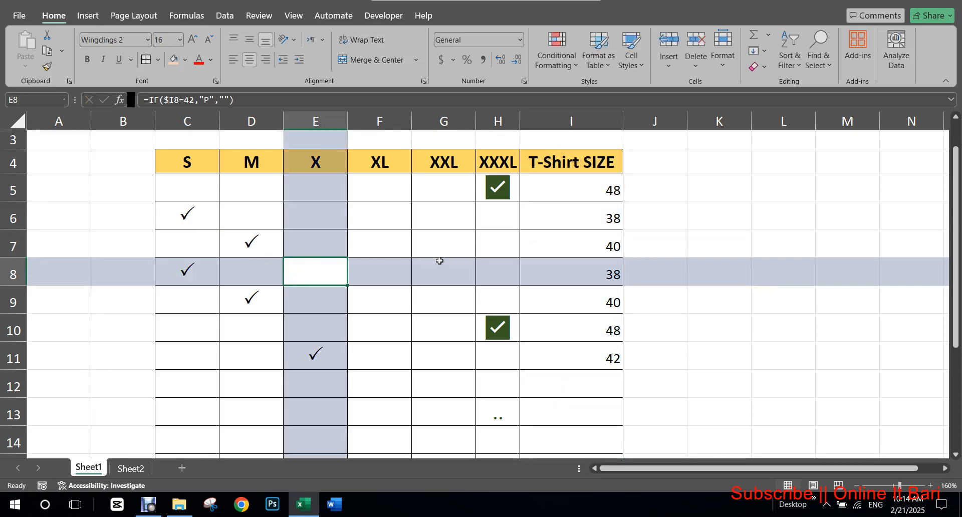
left_click(601, 381)
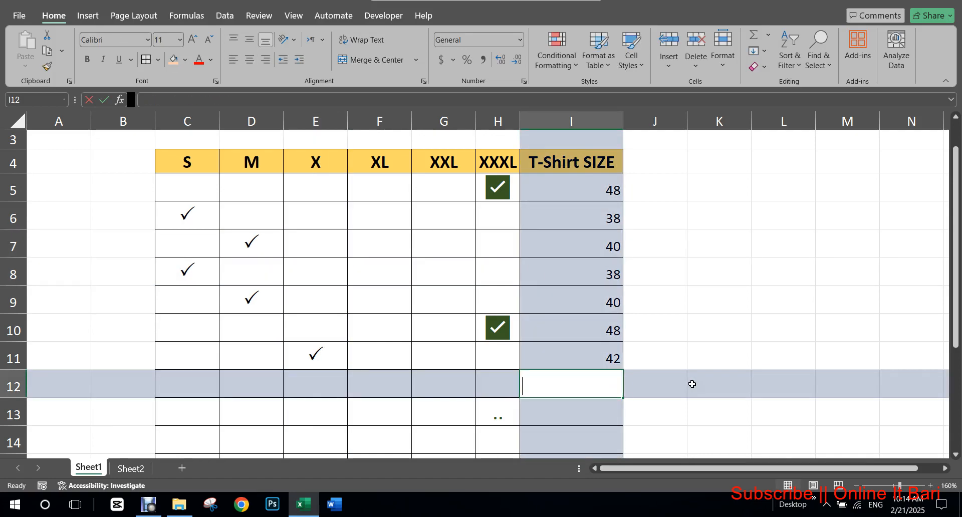
type("48")
key("Return")
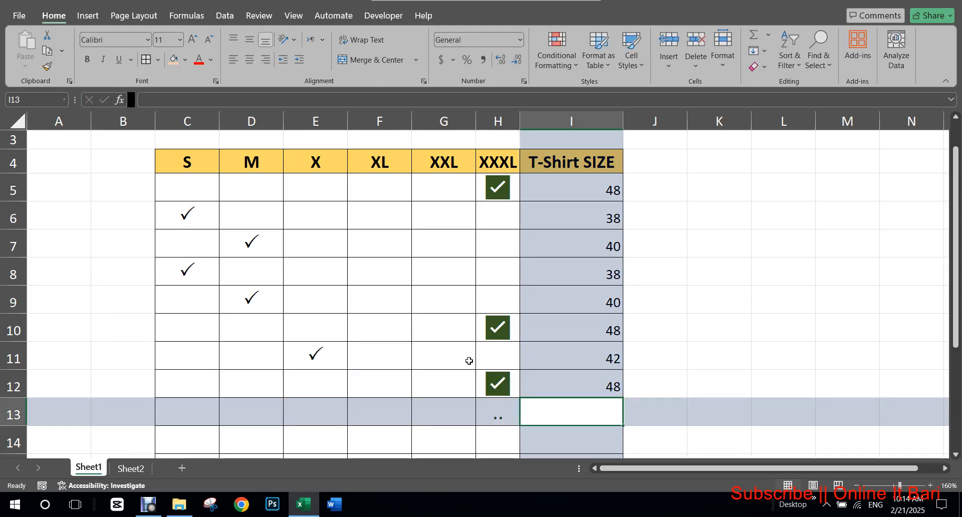
left_click(399, 279)
left_click(591, 295)
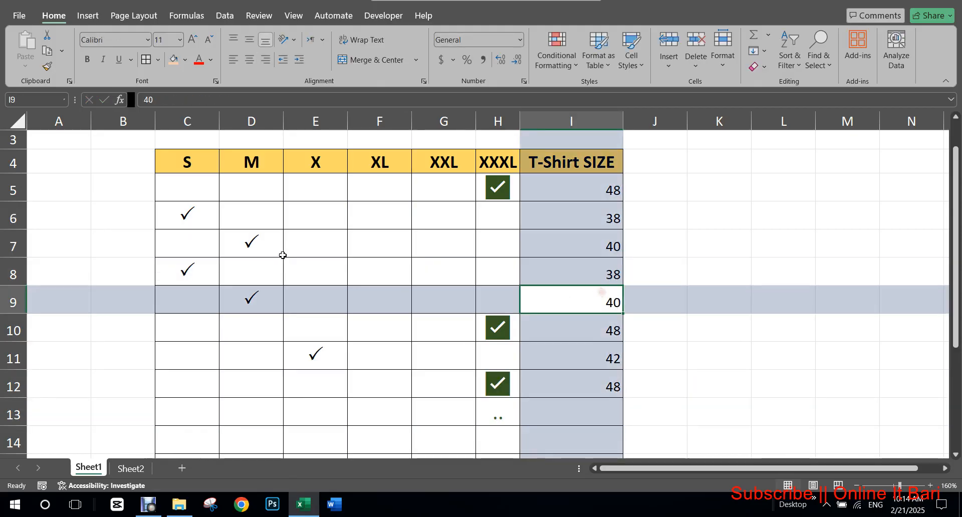
left_click(325, 197)
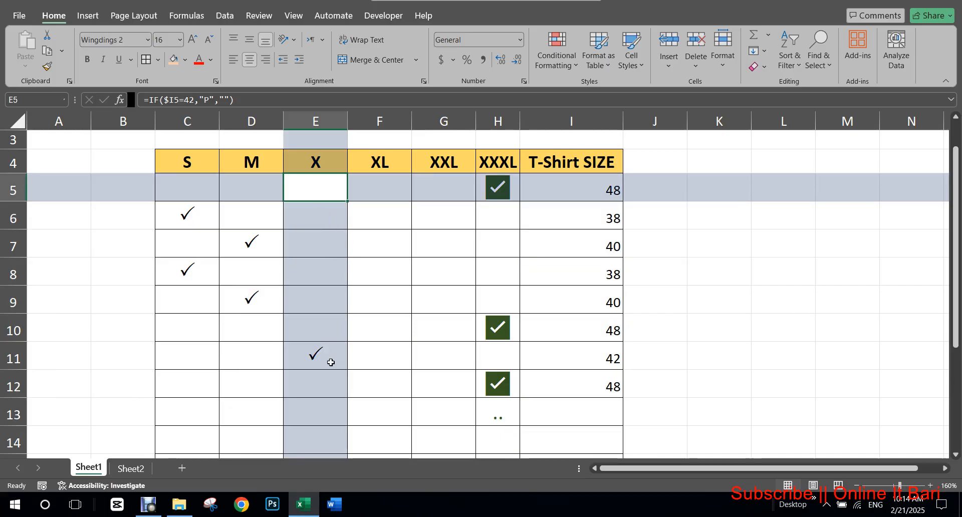
Switch to Sheet2 and examine the blank size table and the size-to-number chart in K3:L8
left_click(130, 468)
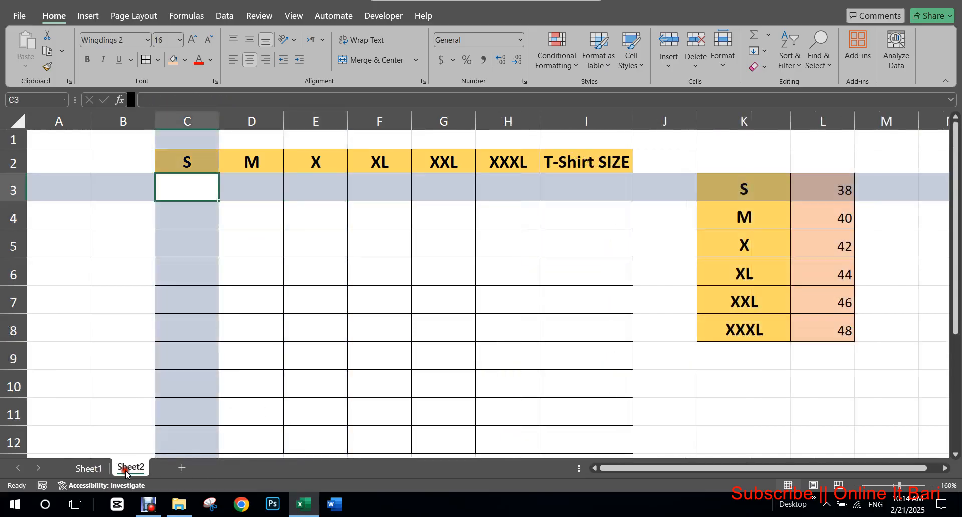
left_click(301, 198)
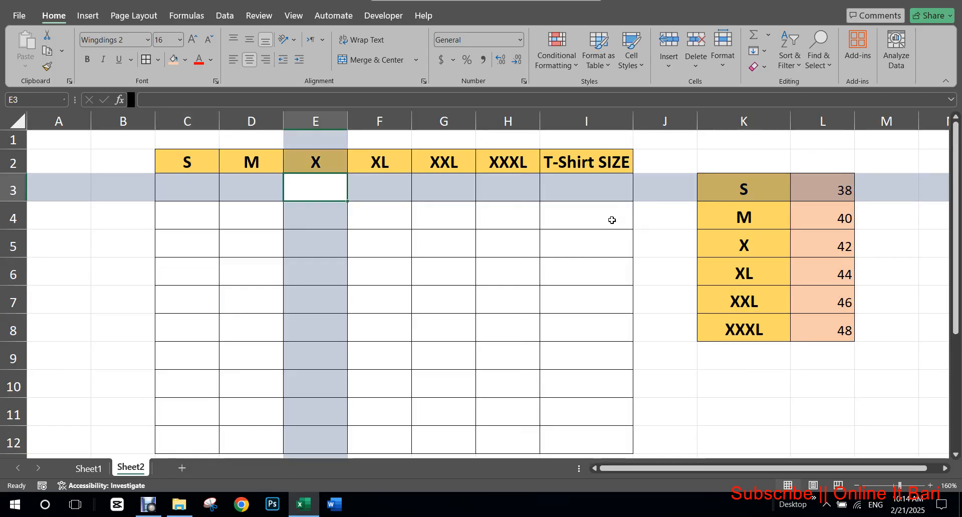
left_click(196, 197)
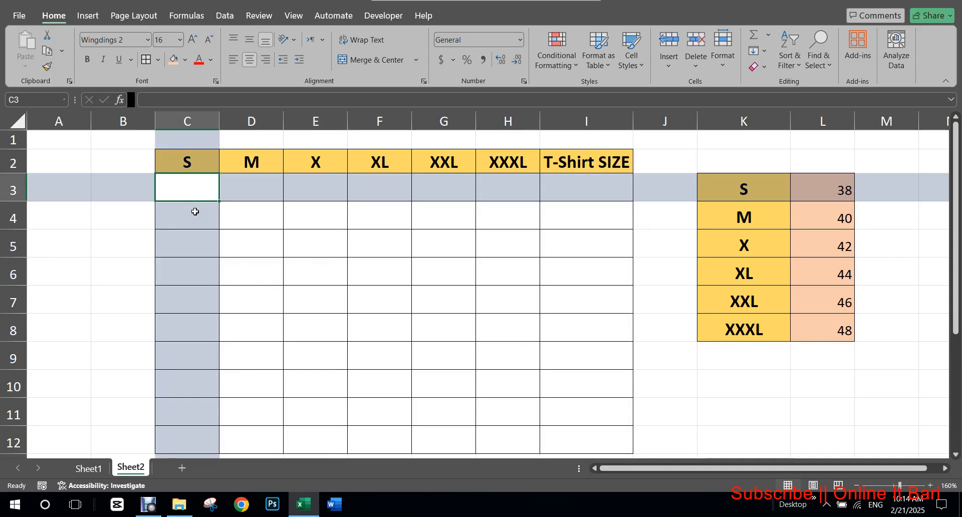
left_click_drag(772, 198, 819, 331)
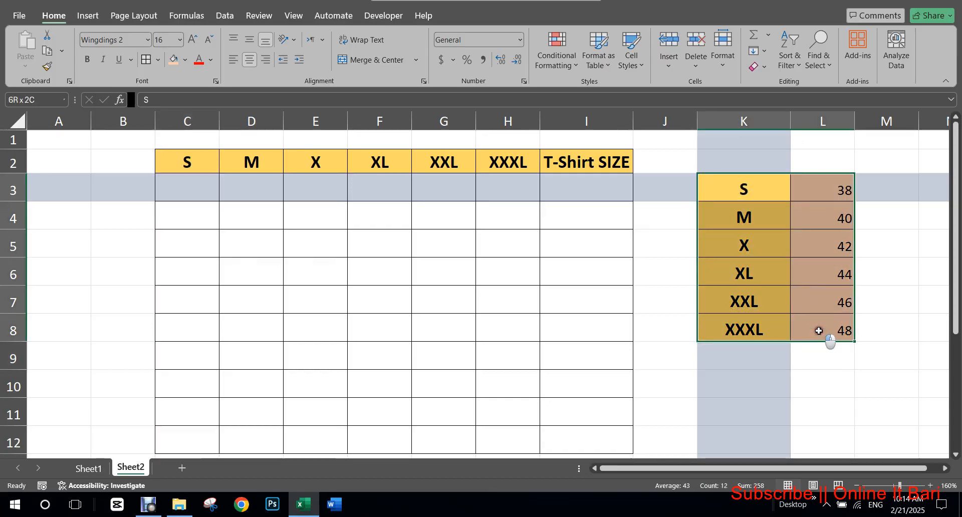
left_click(742, 197)
left_click(842, 198)
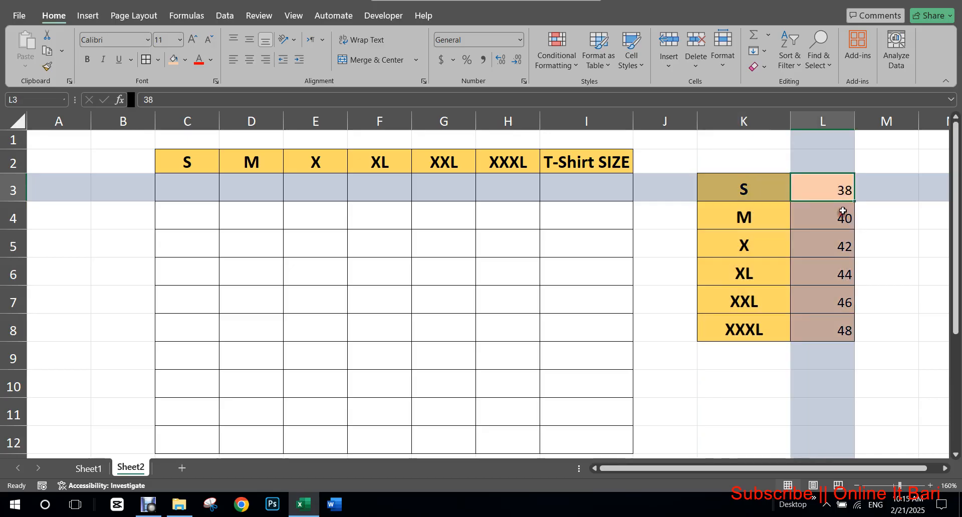
key("Left")
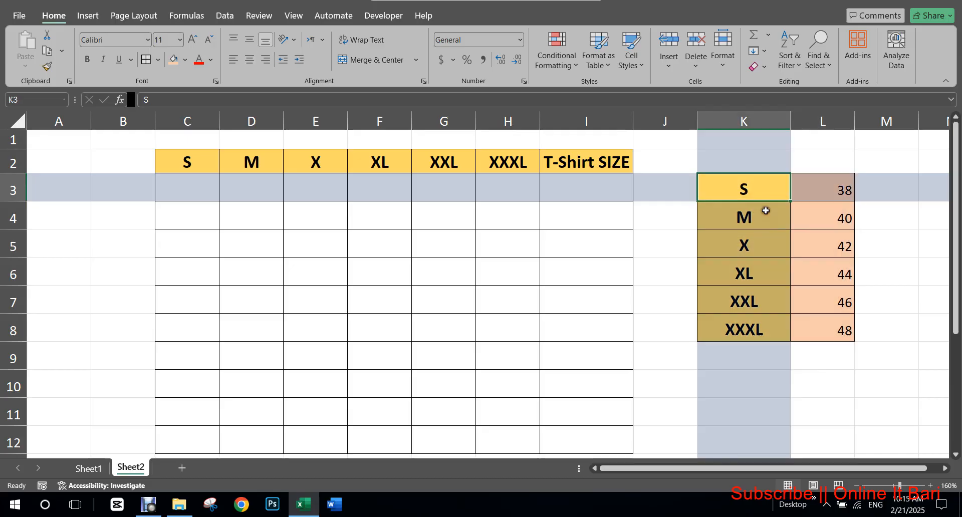
left_click(191, 214)
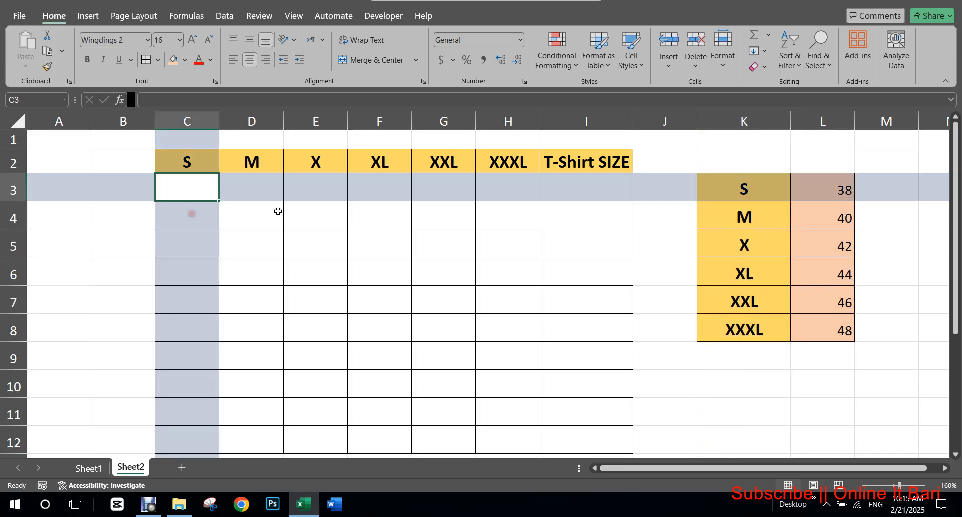
type("=")
key("BackSpace")
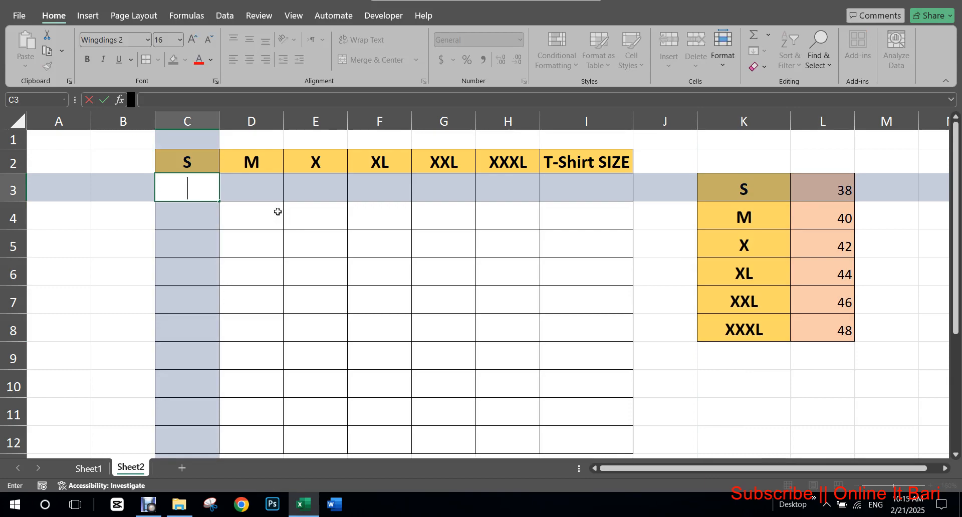
left_click(273, 270)
Change the font of the table body C3:I12 to Calibri
mouse_move(193, 189)
left_mouse_down()
mouse_move(520, 378)
mouse_move(584, 449)
left_mouse_up()
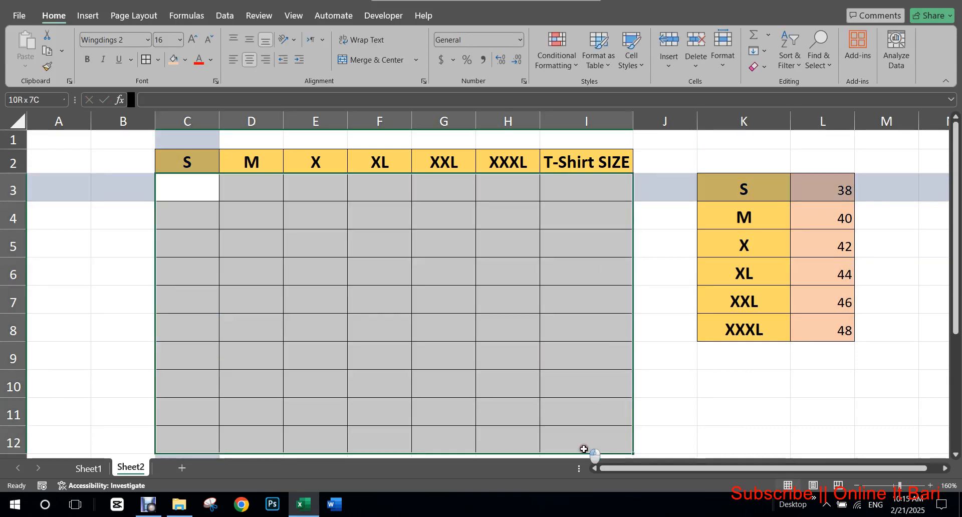
left_click(148, 40)
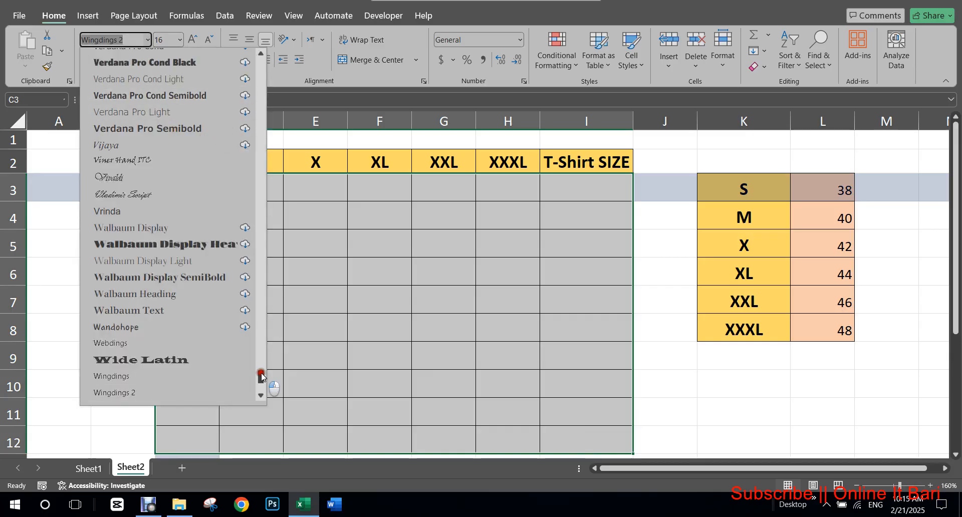
left_click_drag(261, 377, 262, 85)
left_click(208, 198)
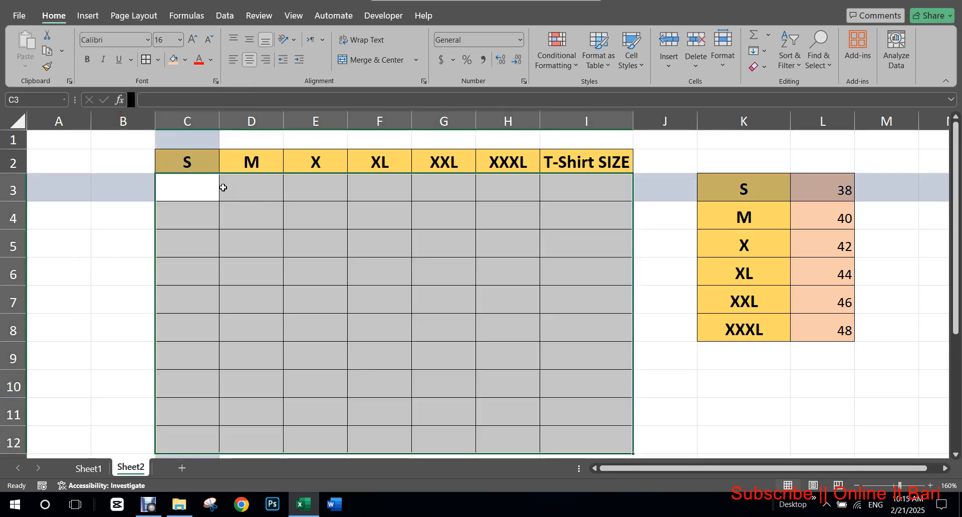
Enter the formula =IF(I3=38,"P","") in cell C3 under the S heading
type("=")
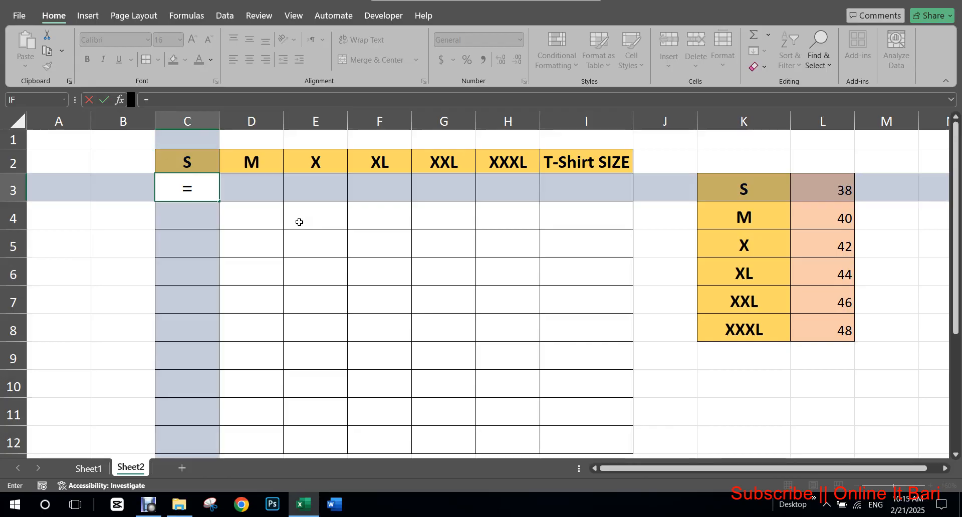
type("if(")
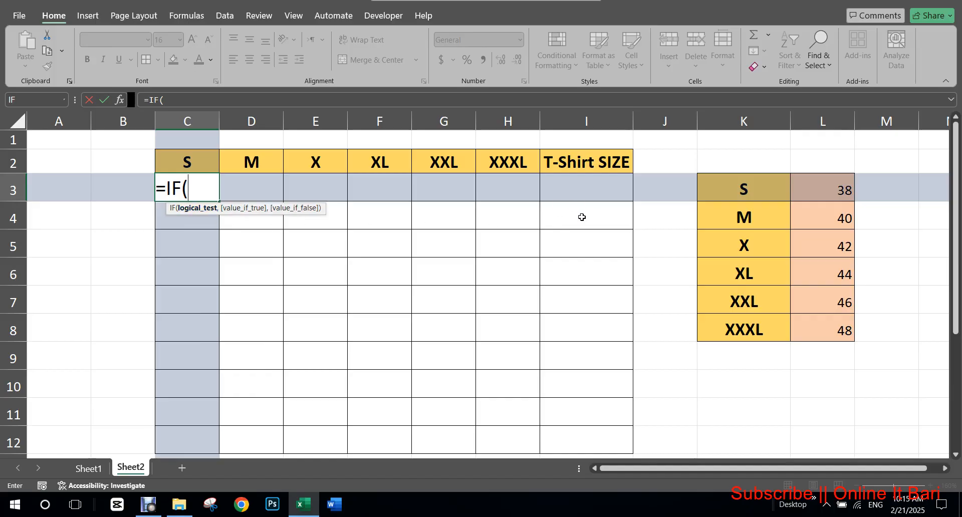
left_click(588, 198)
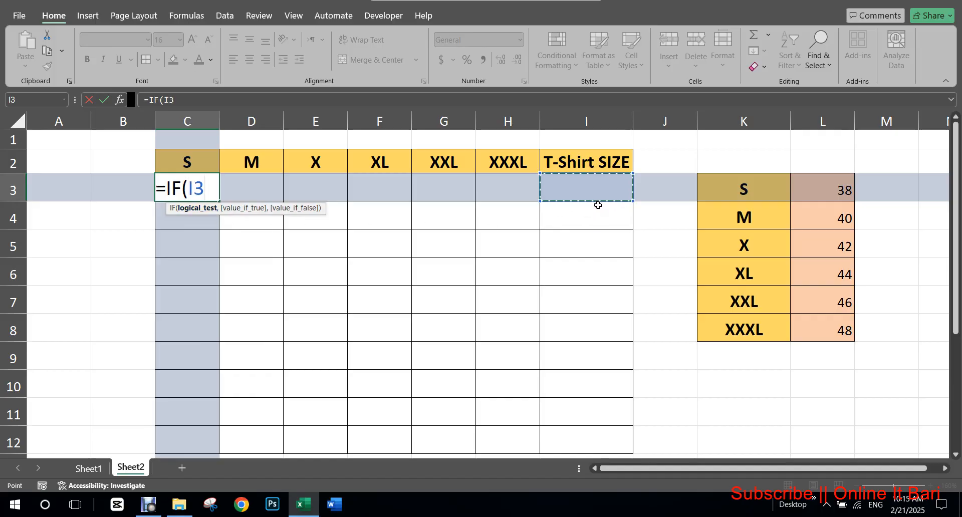
type("=38")
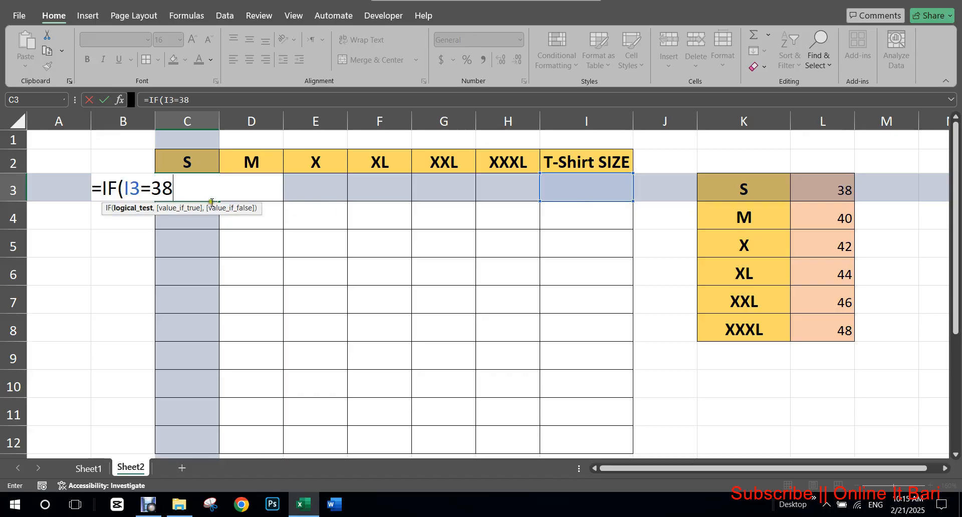
type(",")
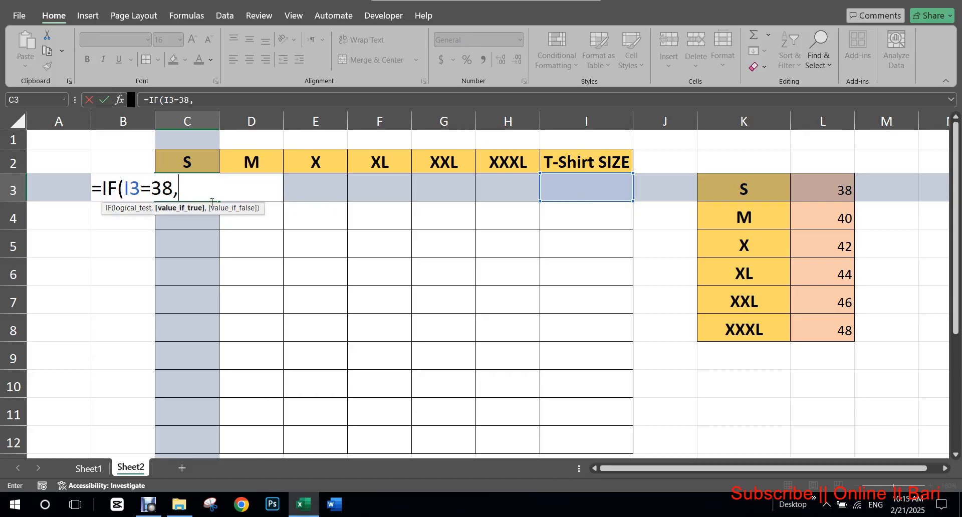
type("\"P")
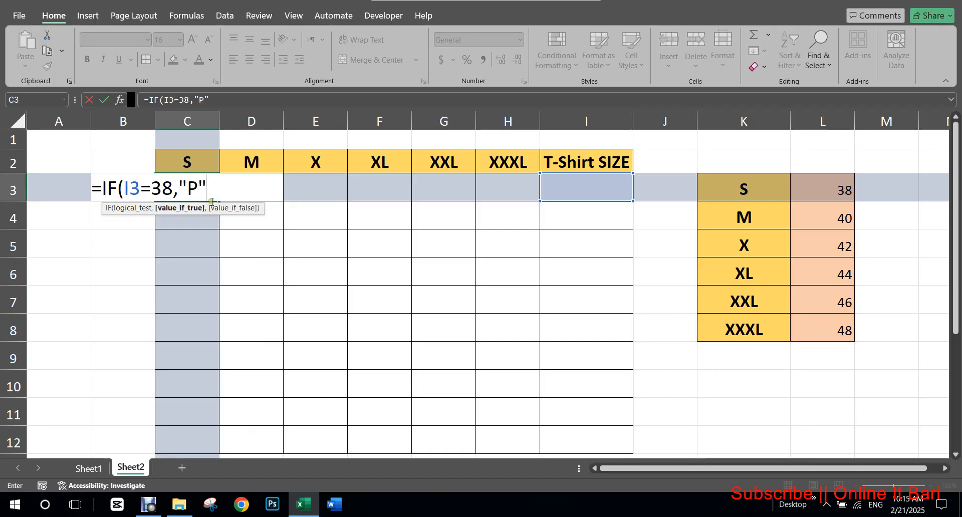
type(",")
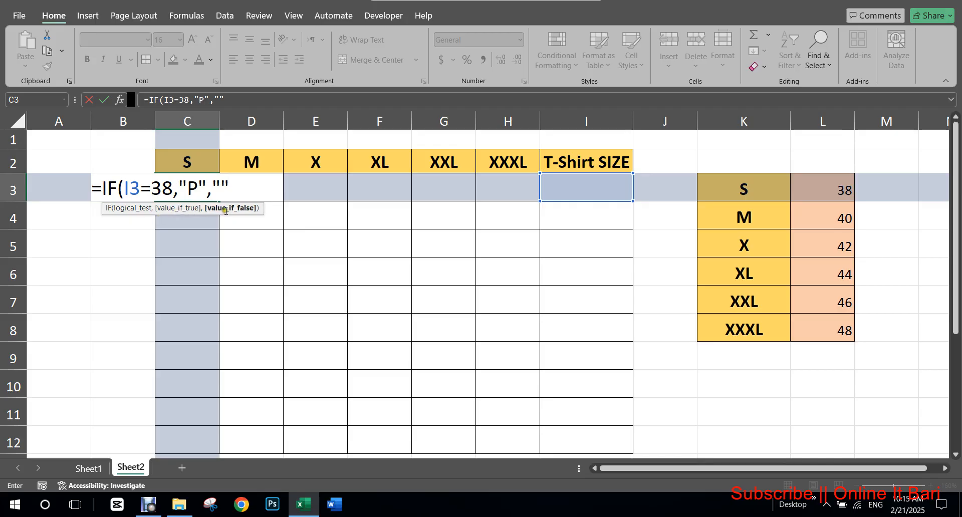
key("Return")
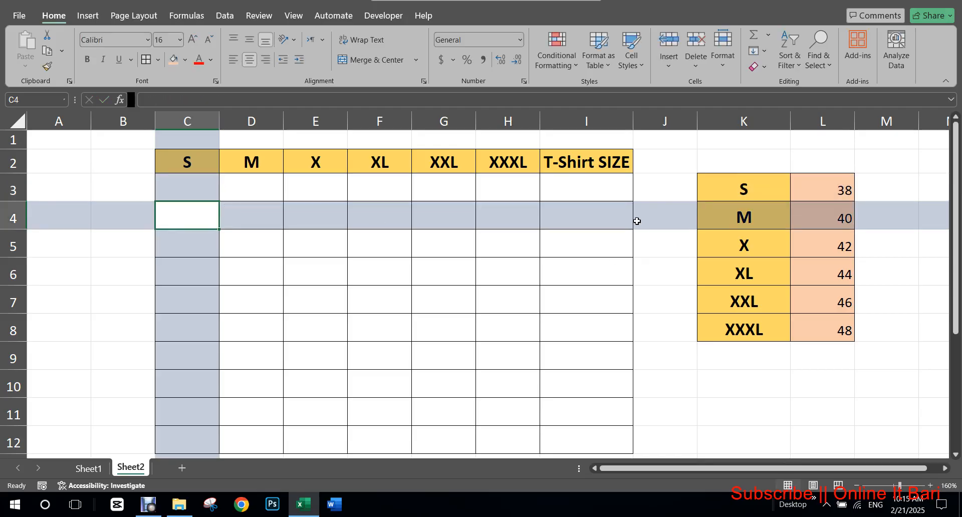
Enter 38 as the T-shirt size in I3 and check the formula result in C3
left_click(601, 196)
type("38")
key("Return")
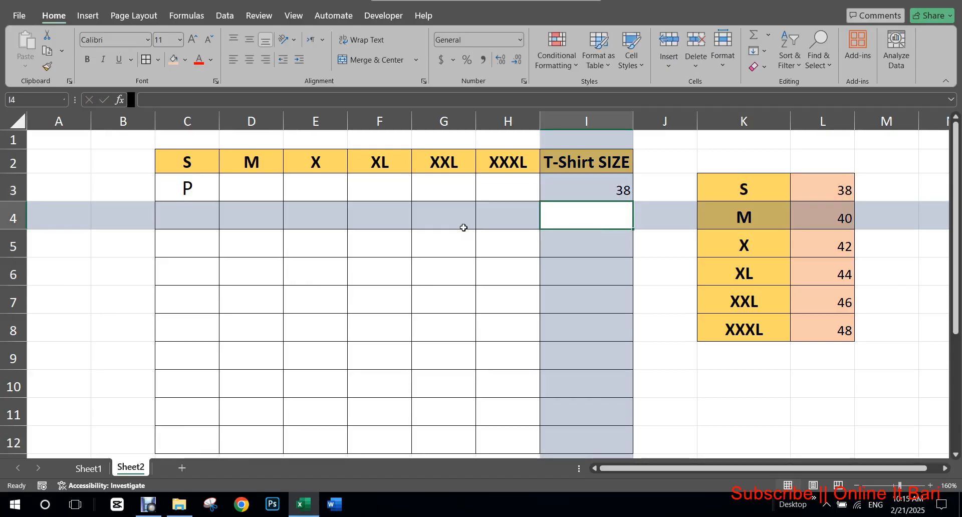
left_click(190, 193)
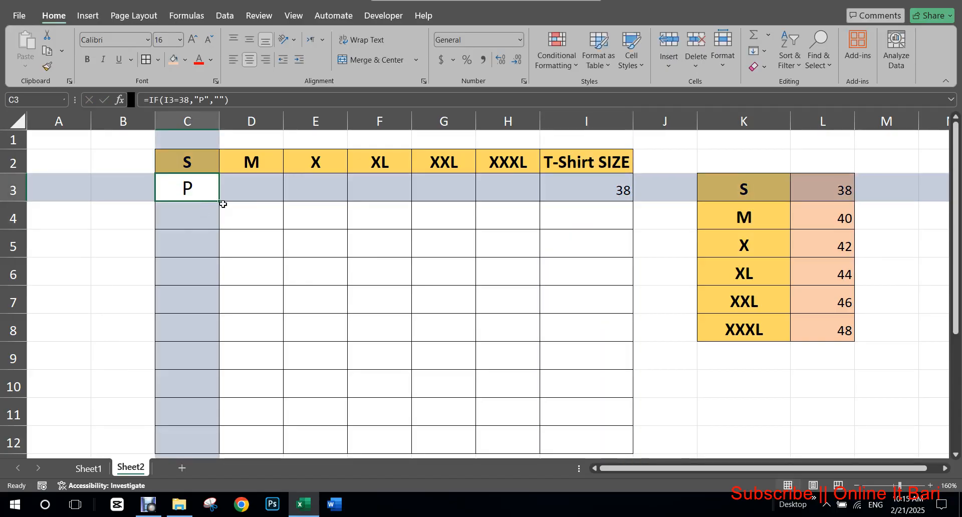
Test the C3 formula by changing the T-shirt size in I3 to 40, and restore it to 38
left_click(603, 198)
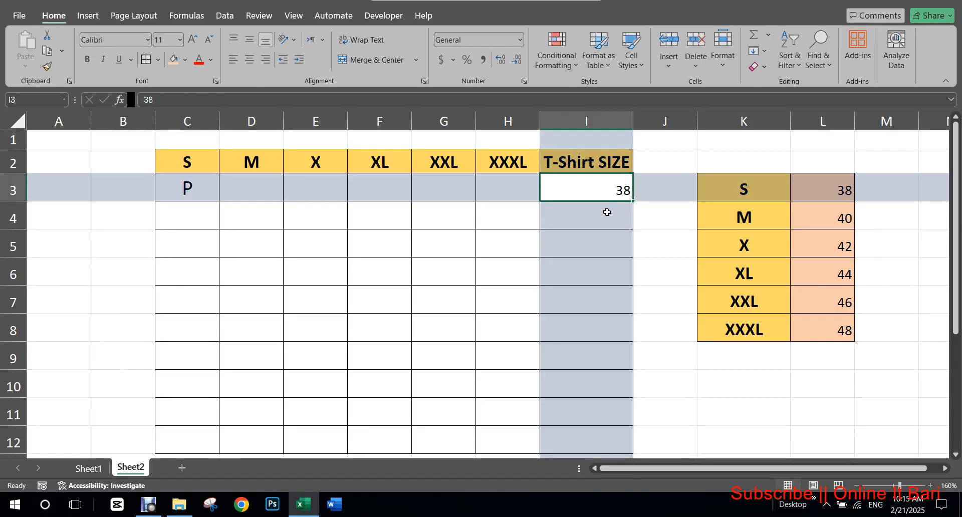
type("40")
key("Return")
key("Up")
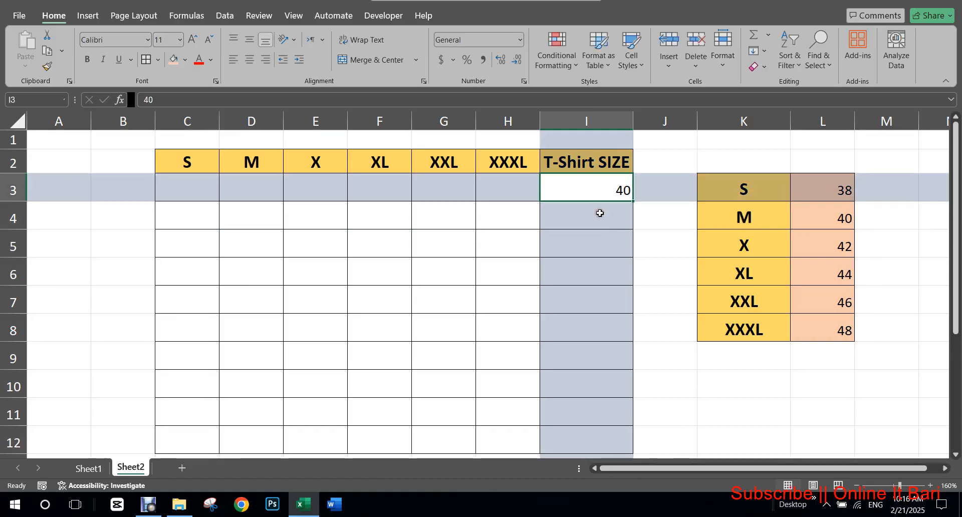
type("1")
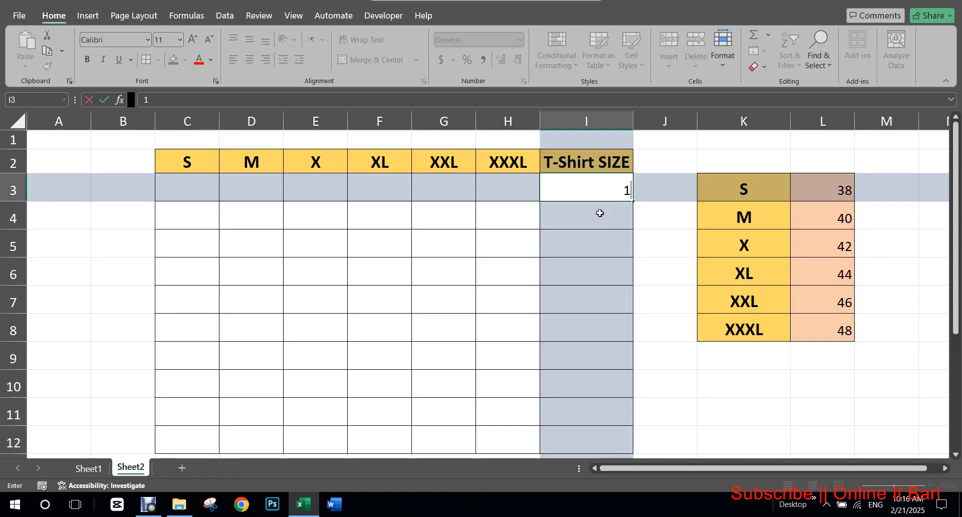
type("38")
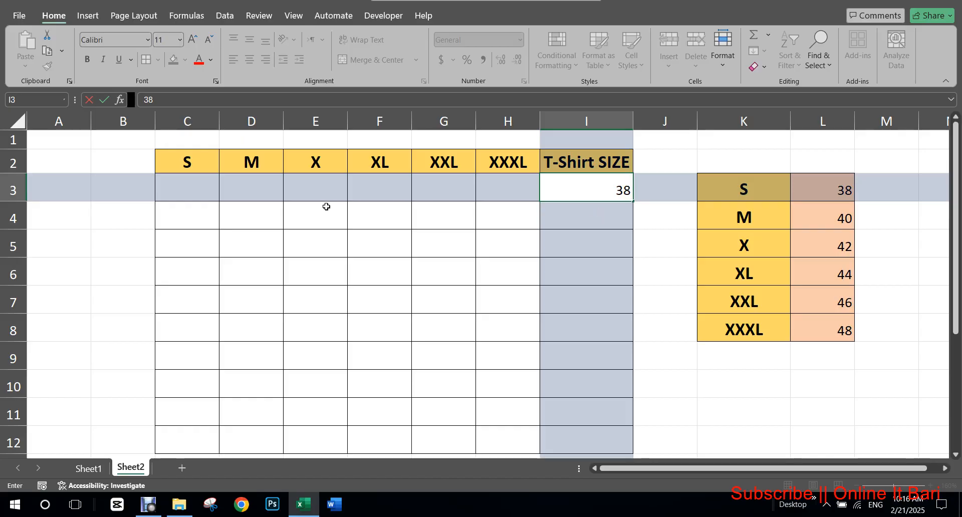
left_click(198, 197)
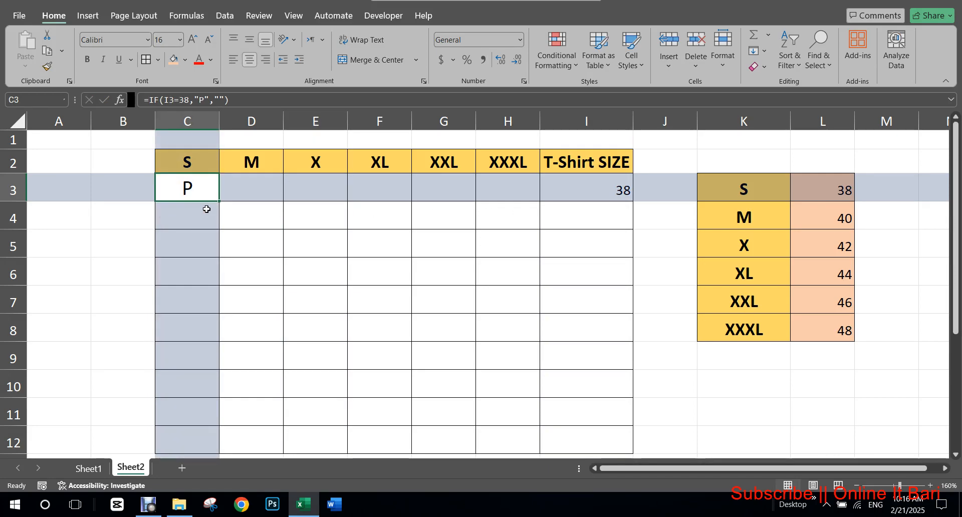
Lock only the column of the I3 reference in the C3 formula as $I3 and fill the formula down to C12
key("F2")
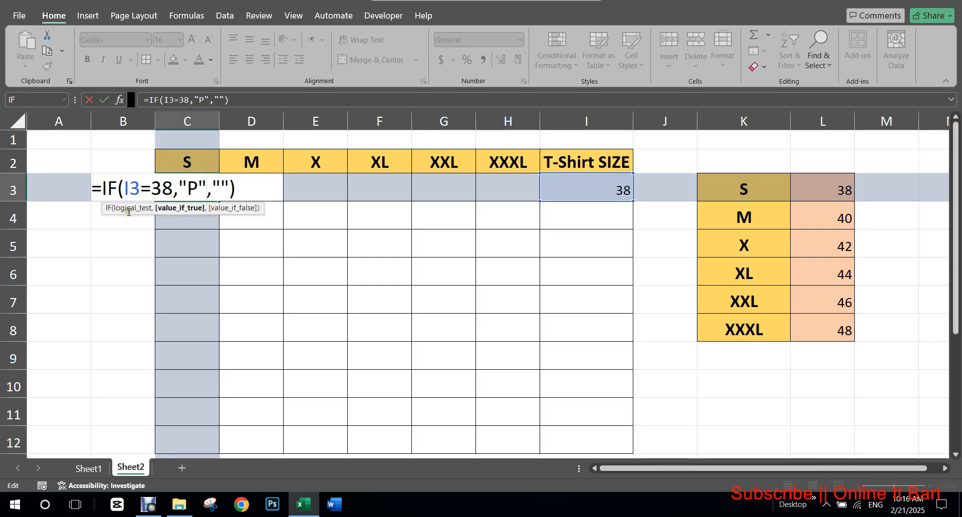
left_click(128, 211)
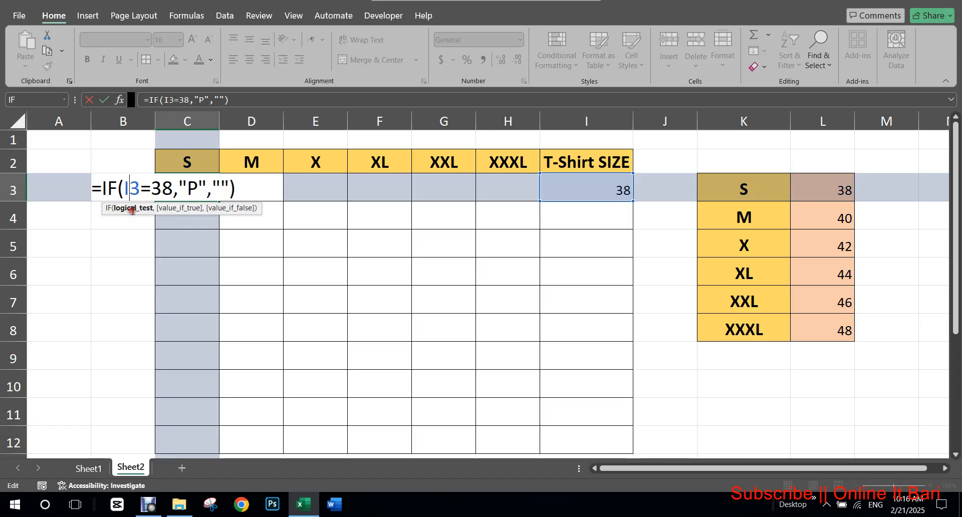
key("F4")
key("F4")
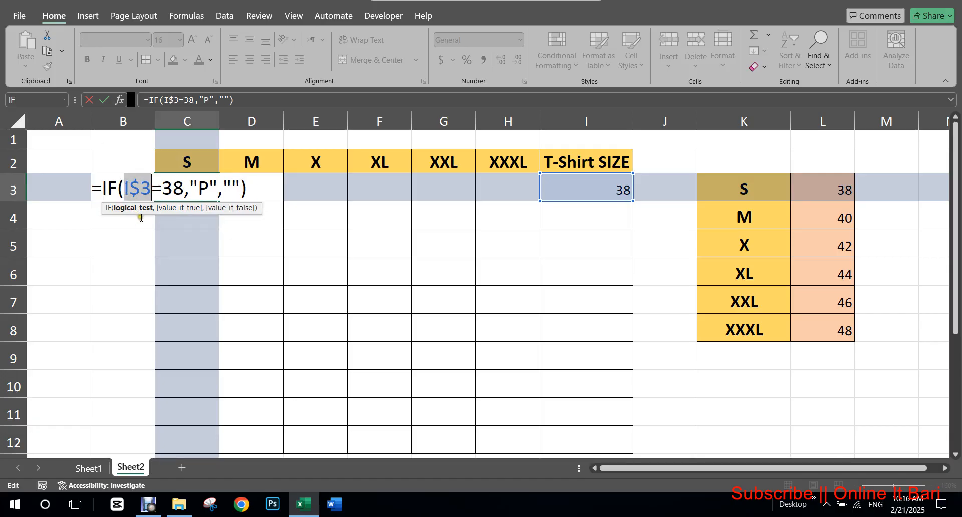
key("F4")
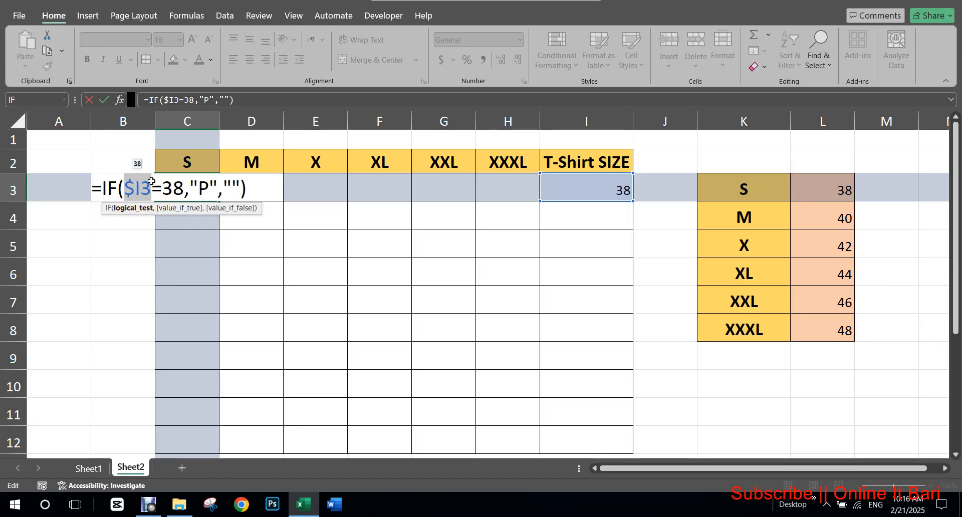
left_click(104, 100)
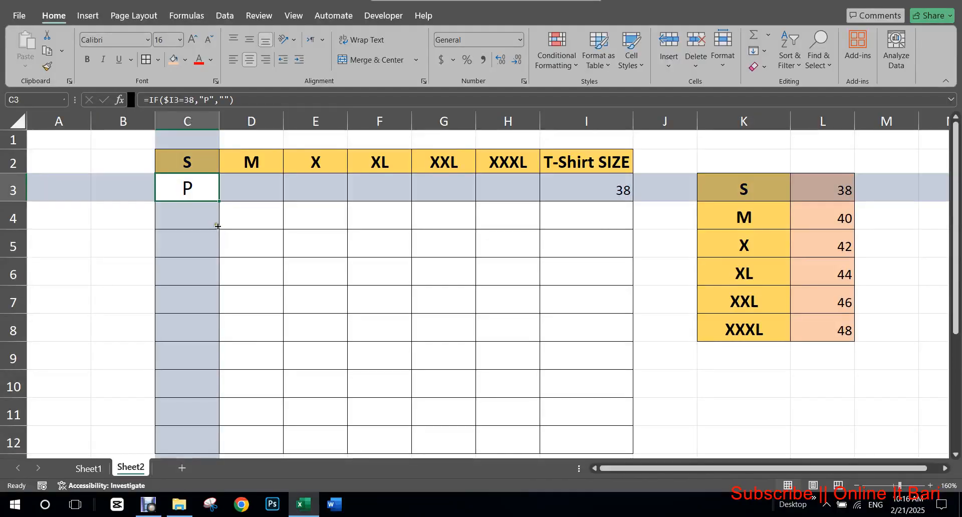
left_click_drag(219, 201, 216, 447)
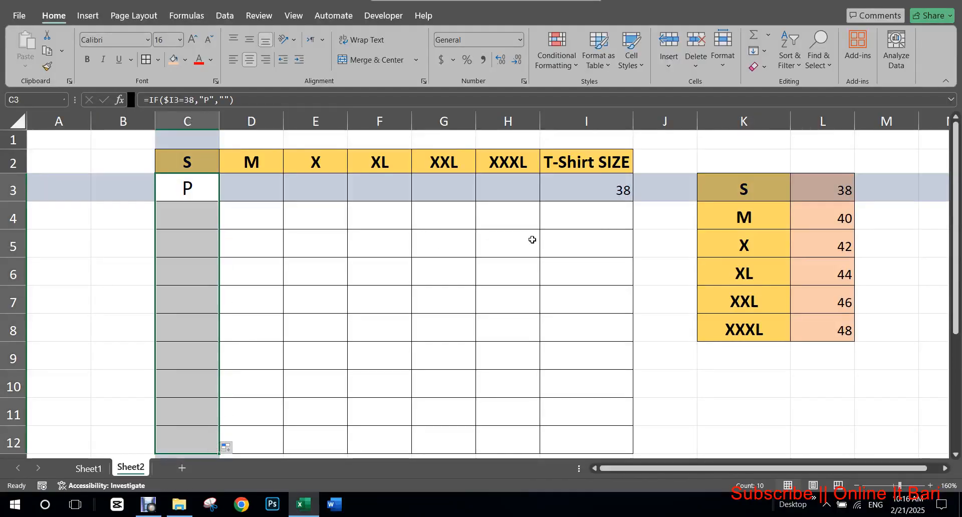
Enter 38 as the T-shirt size in I5 to test the filled formula in the S column
left_click(596, 253)
type("4")
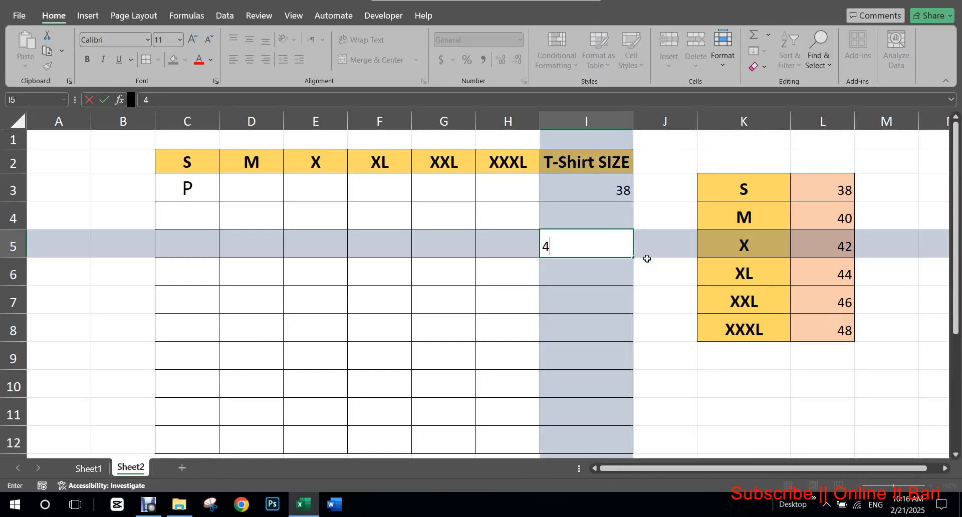
type("8")
key("Return")
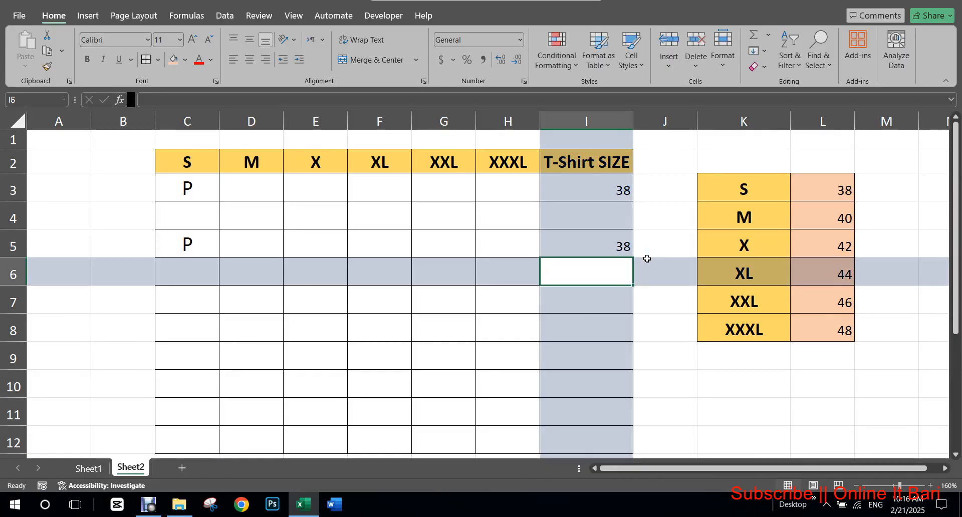
left_click(605, 311)
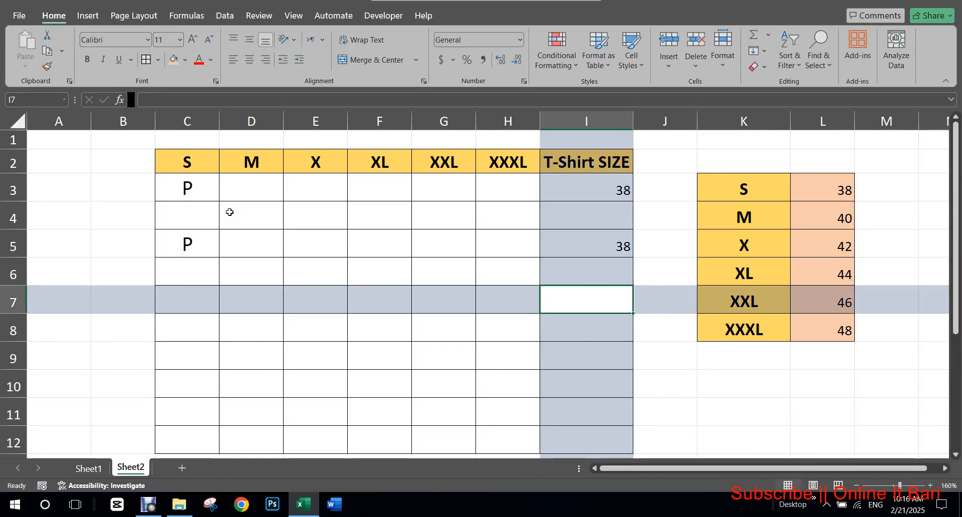
Copy the C3 formula across to H3 and fill D3:H3 down to row 12
left_click(209, 196)
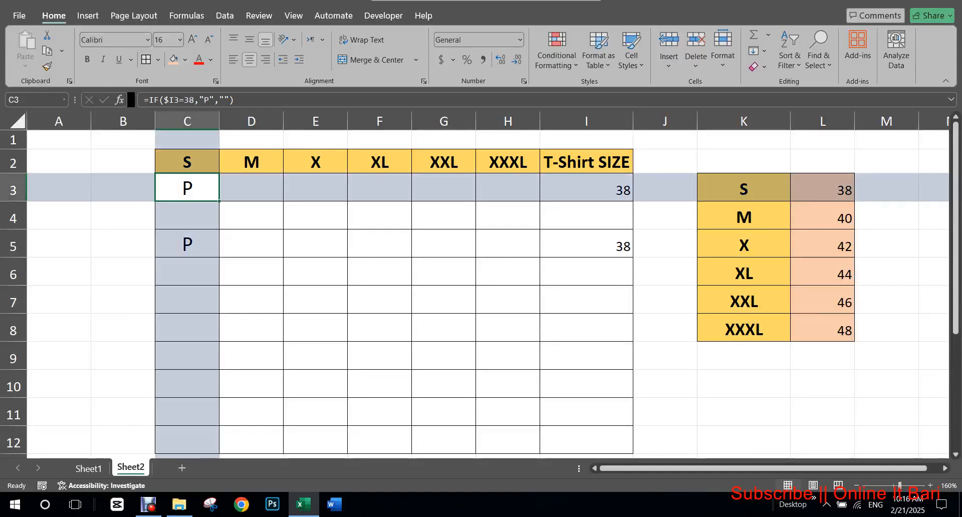
left_click_drag(215, 203, 816, 251)
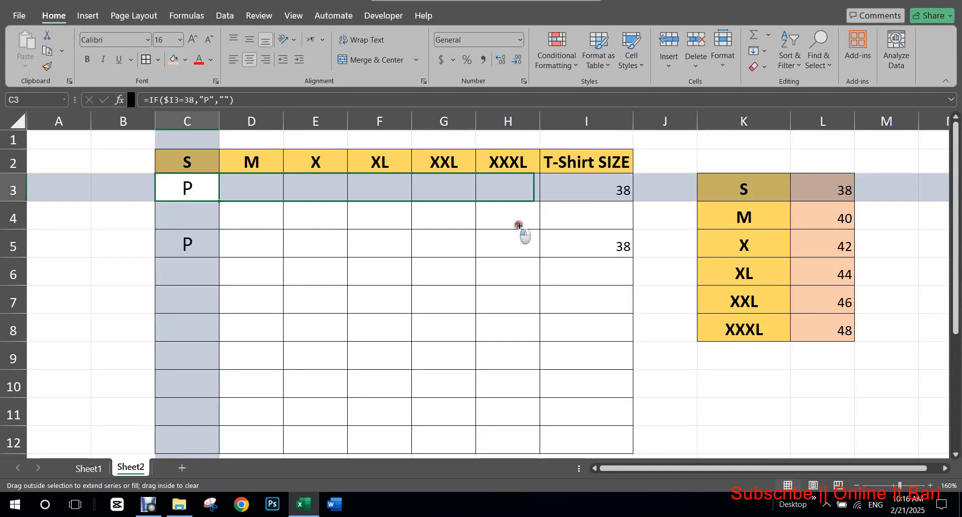
left_click_drag(520, 225, 521, 221)
left_click(521, 215)
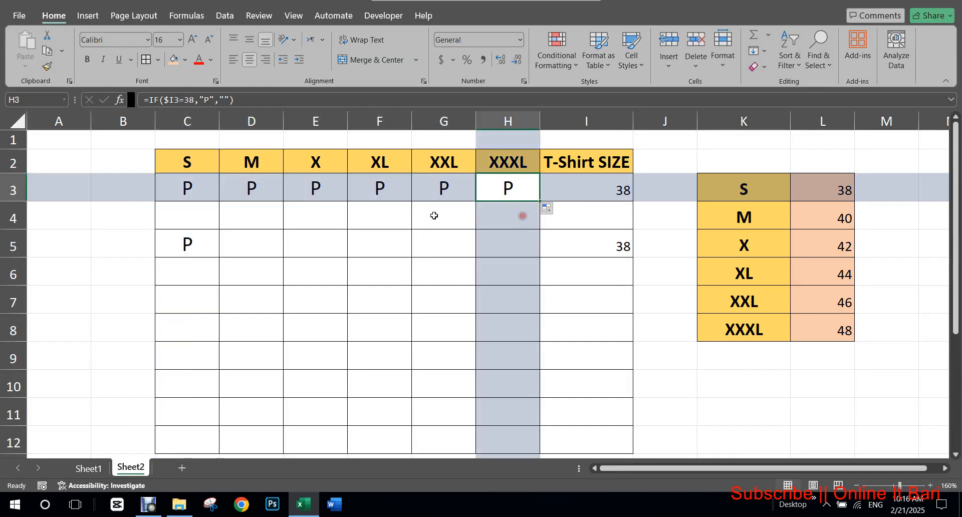
left_click_drag(250, 211, 517, 217)
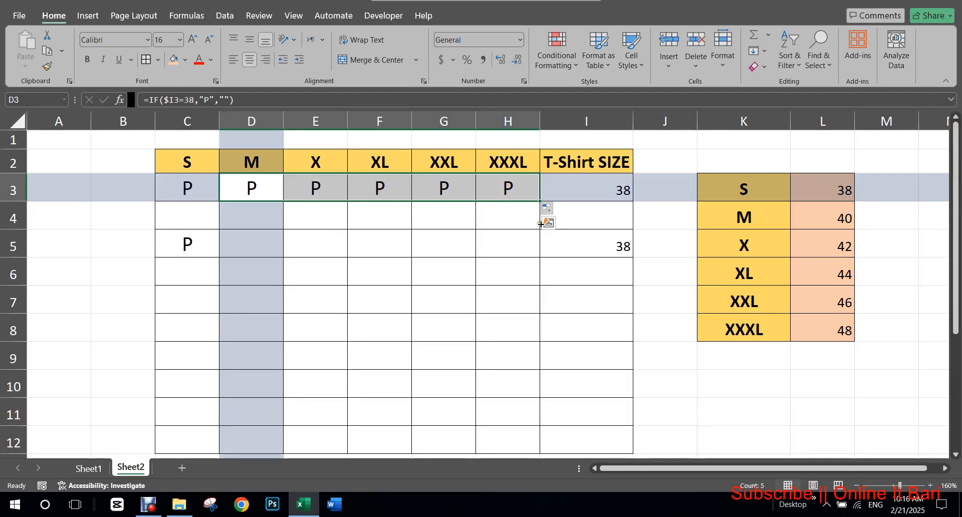
left_click_drag(541, 224, 528, 445)
Change the size tested in the D3 formula to 40 and fill it down the M column to D12
left_click(254, 196)
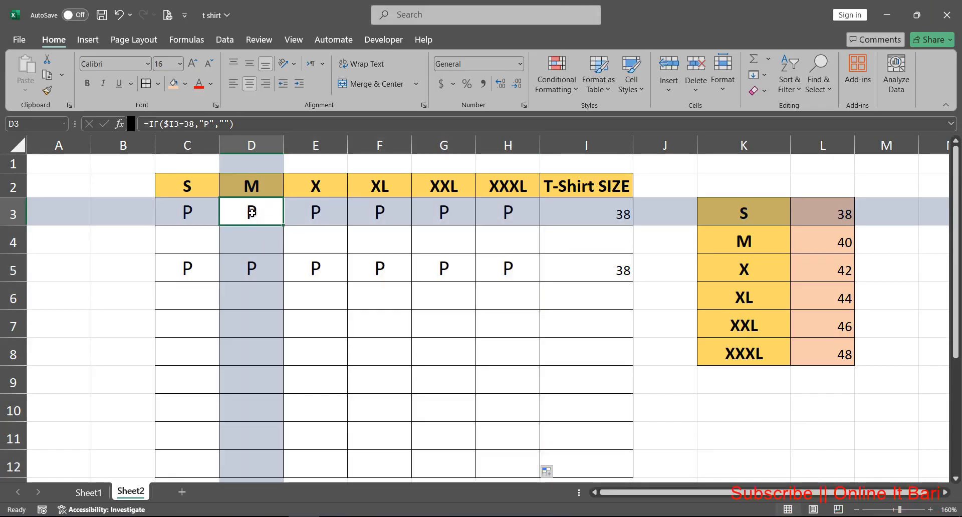
double_click(252, 212)
left_click_drag(249, 212, 231, 211)
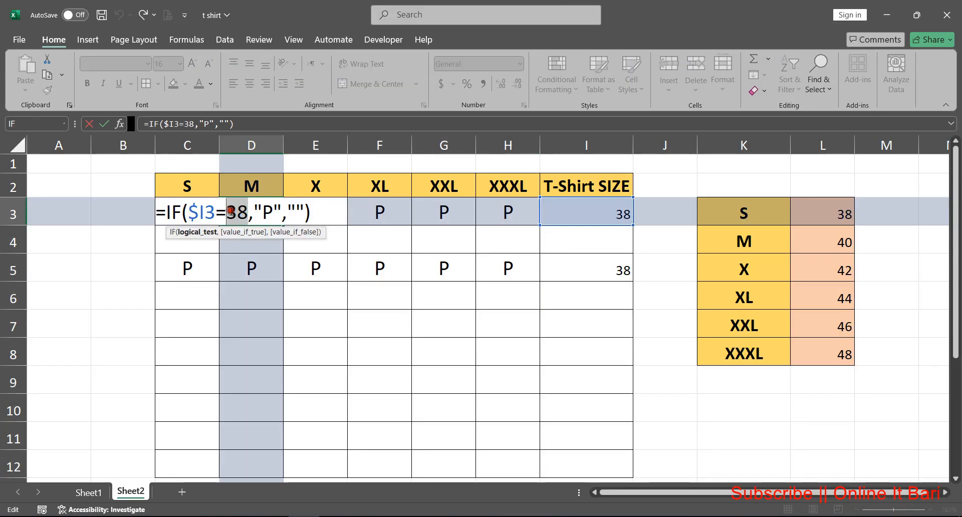
type("40")
key("Return")
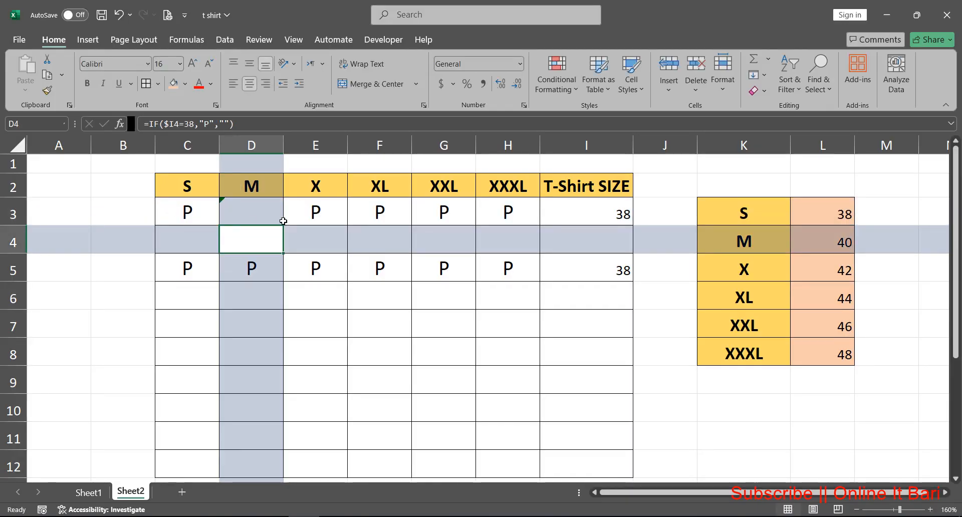
left_click(274, 211)
left_click_drag(283, 227, 270, 457)
Change the size tested in the E3 formula to 42 and fill it down the X column to E12
left_click(319, 210)
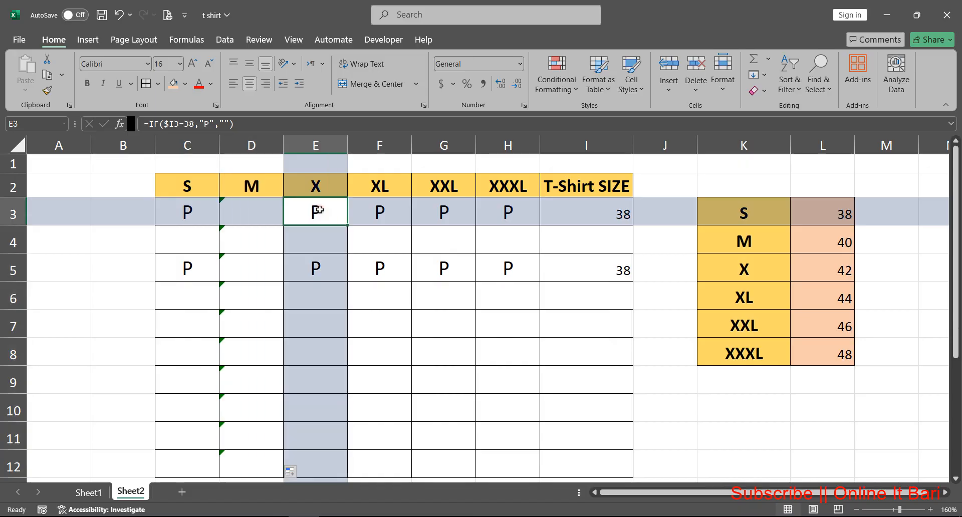
left_click(196, 123)
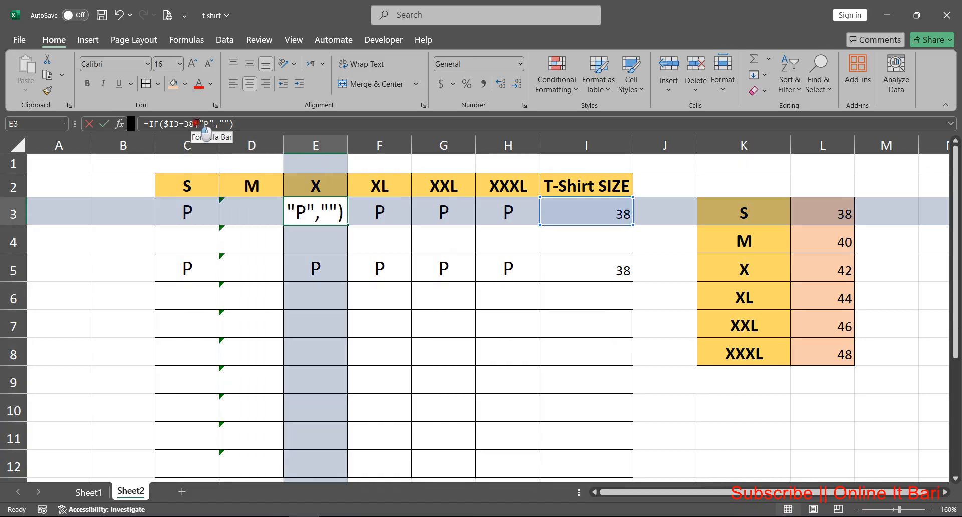
double_click(188, 123)
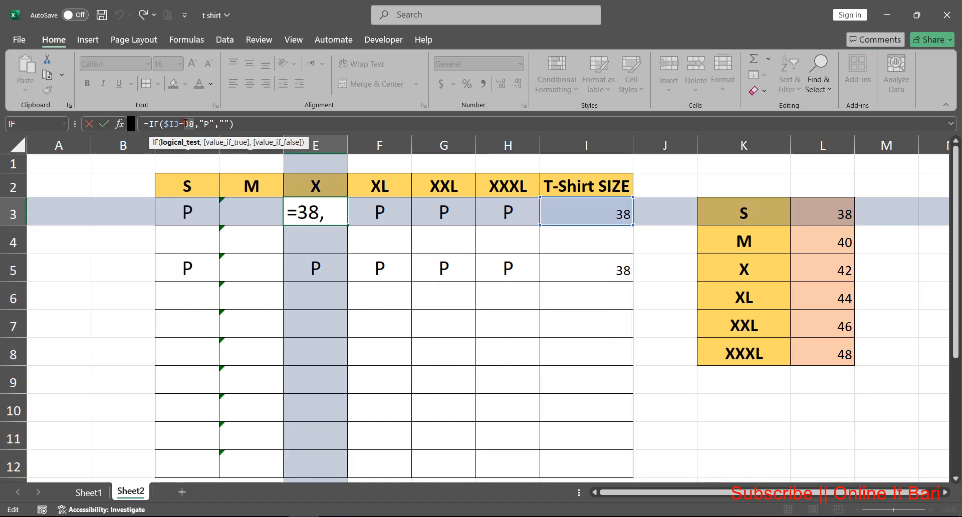
type("42")
key("Return")
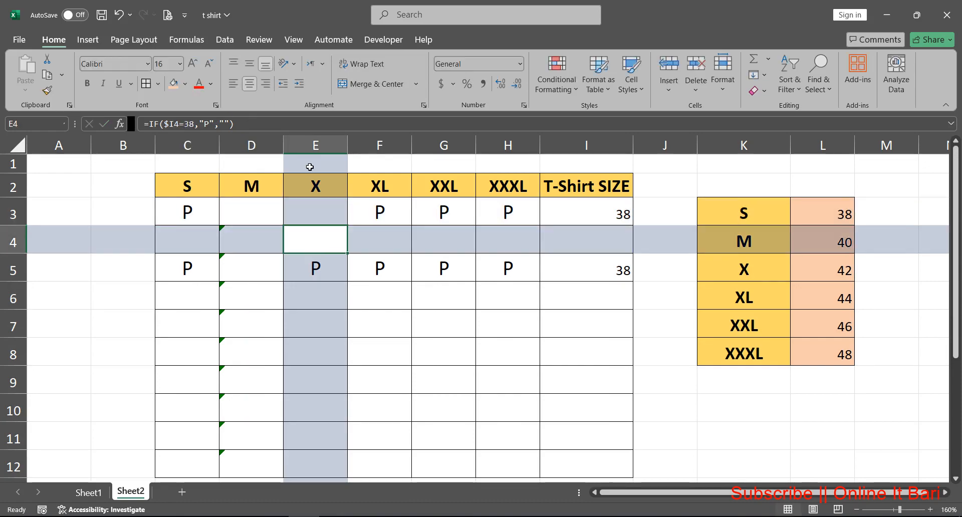
left_click(317, 208)
left_click_drag(346, 225, 351, 468)
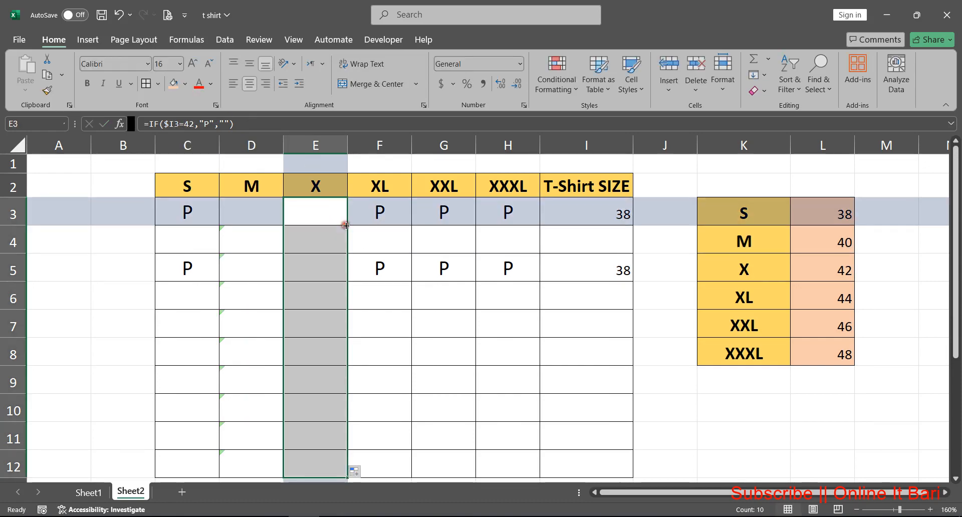
Change the size tested in the F3 formula to 44 and fill it down the XL column to F12
left_click(371, 213)
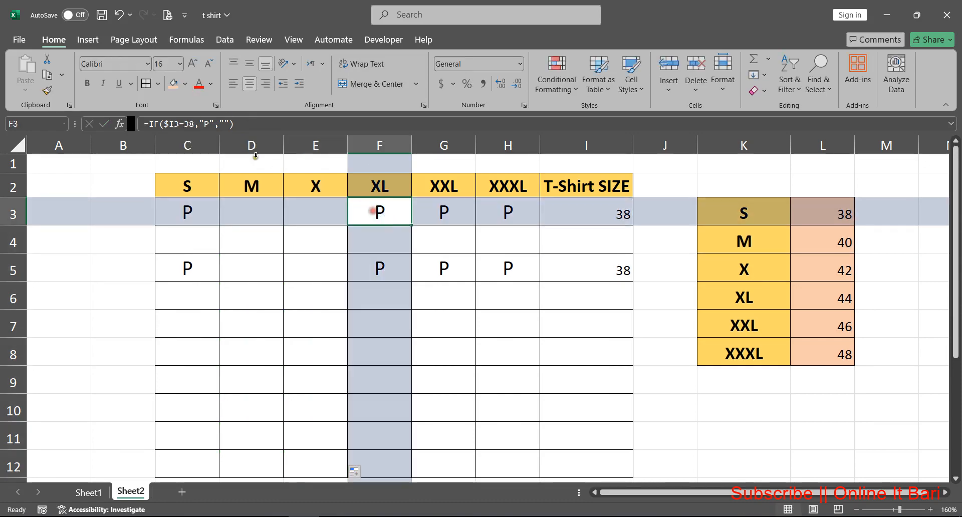
left_click(202, 125)
double_click(187, 124)
type("44")
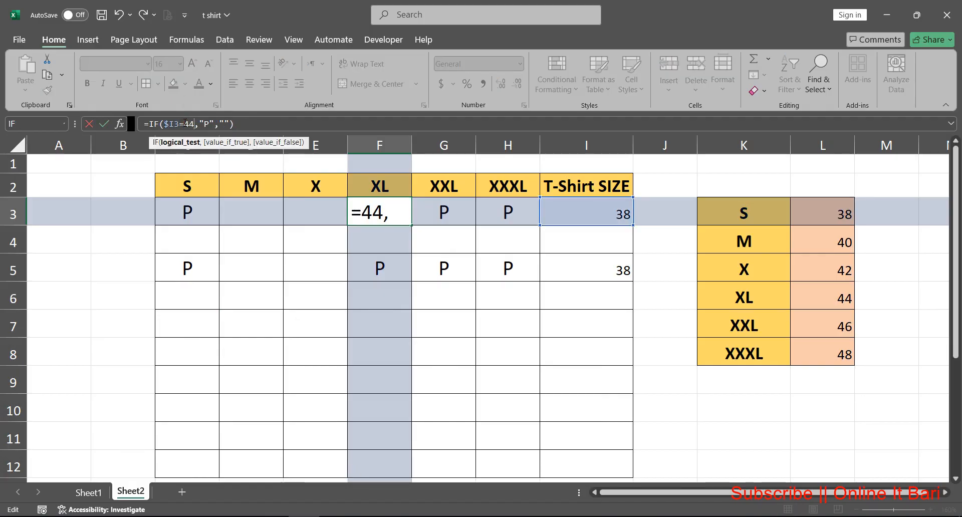
key("Return")
left_click(393, 200)
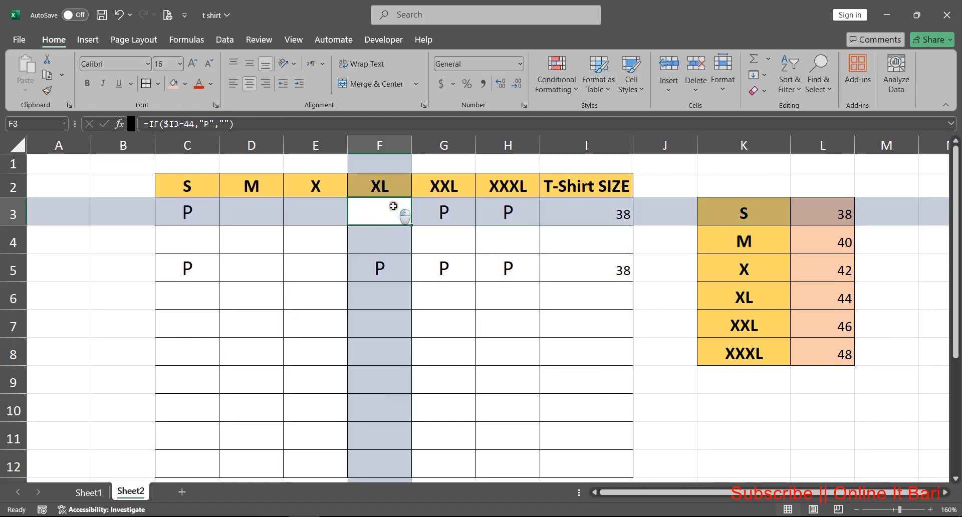
double_click(411, 225)
Change the size tested in the G3 formula to 46 and fill it down the XXL column to G12
left_click(466, 216)
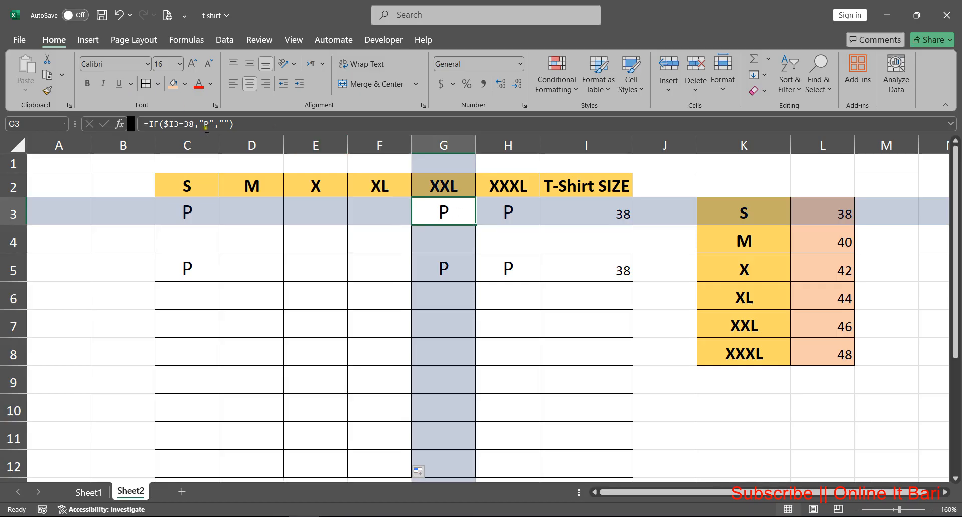
left_click(186, 124)
double_click(187, 124)
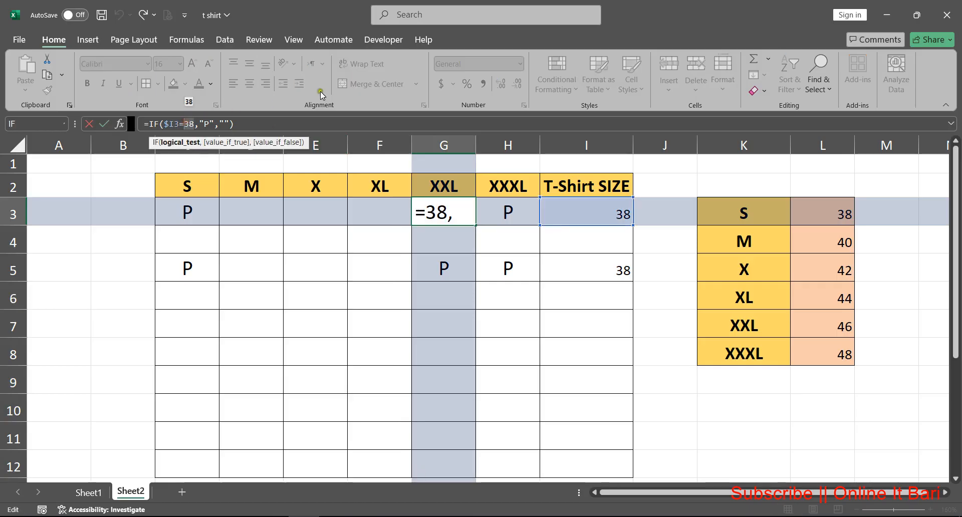
type("46")
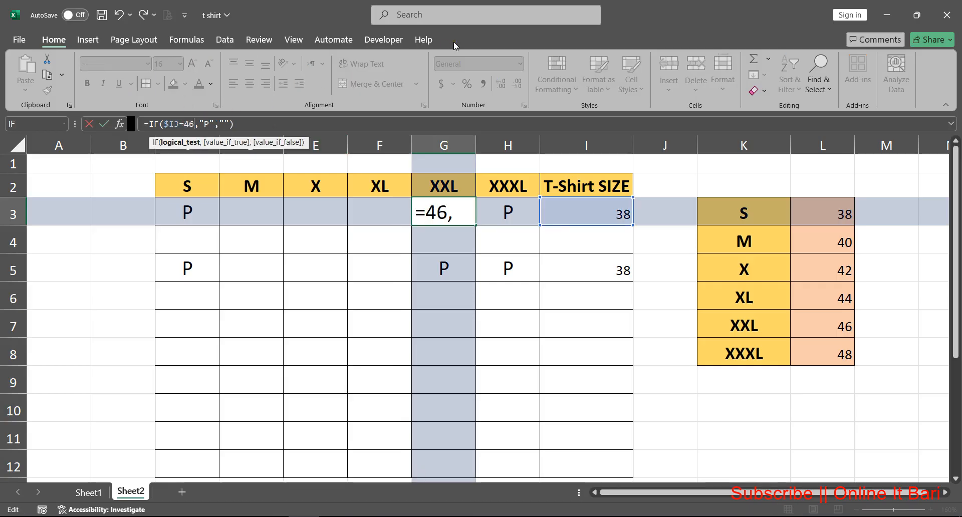
key("Return")
left_click(456, 212)
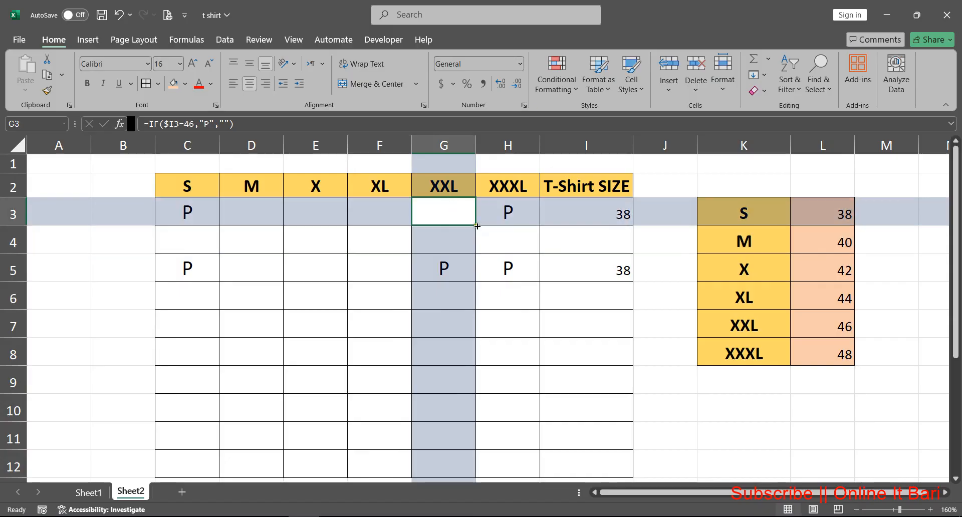
double_click(476, 225)
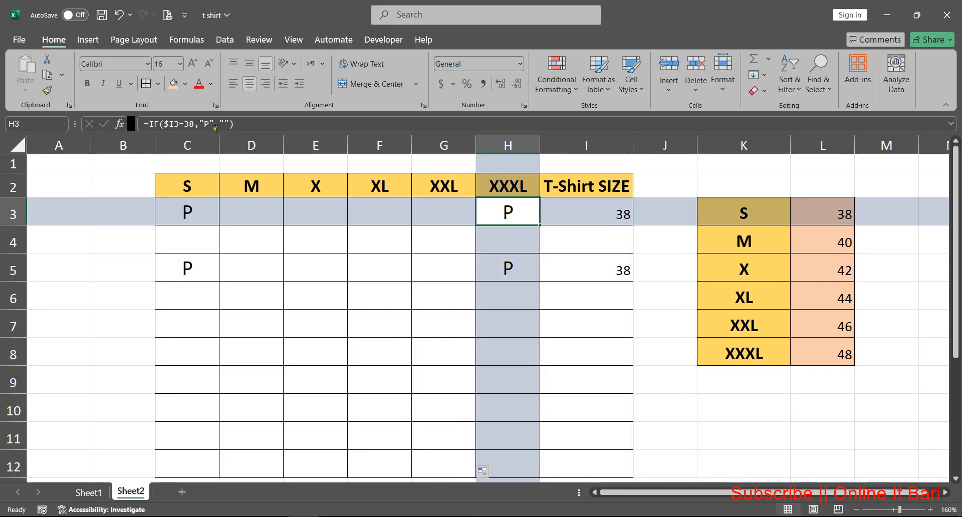
Change the size tested in the H3 formula to 48 and fill it down the XXXL column to H12
left_click(196, 124)
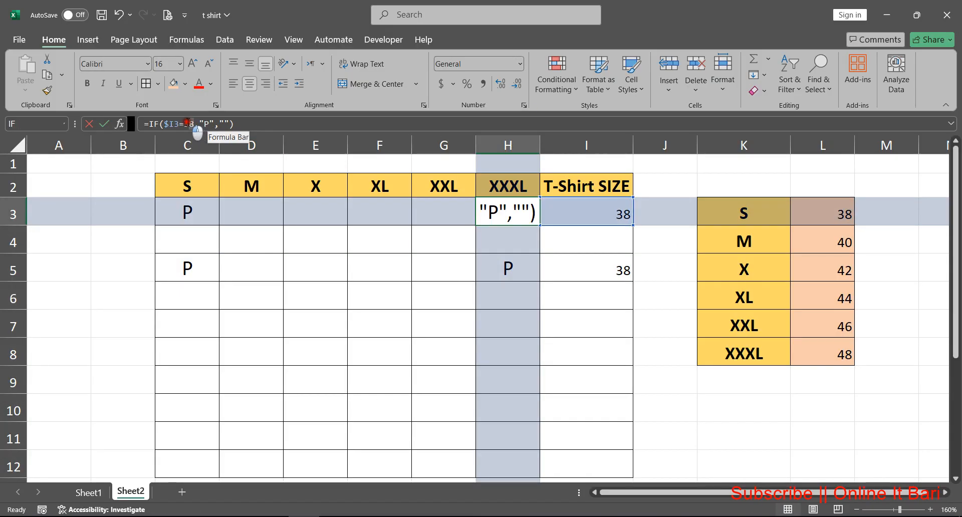
left_click(186, 124)
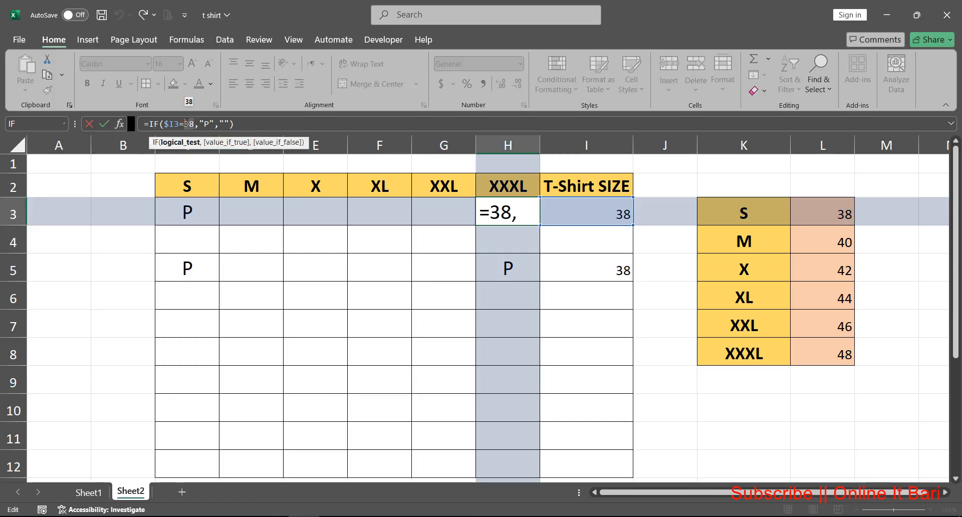
key("Delete")
type("4")
key("Return")
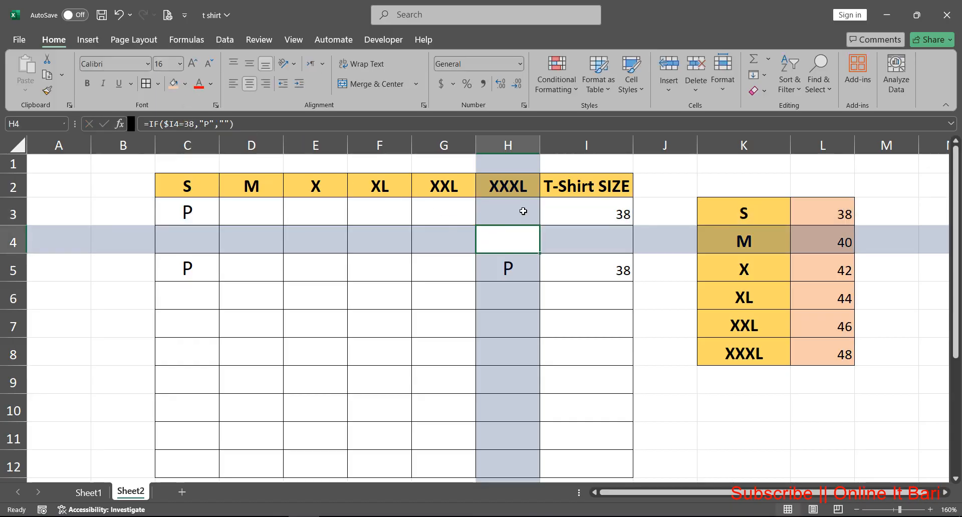
left_click(523, 211)
left_click_drag(539, 225, 544, 468)
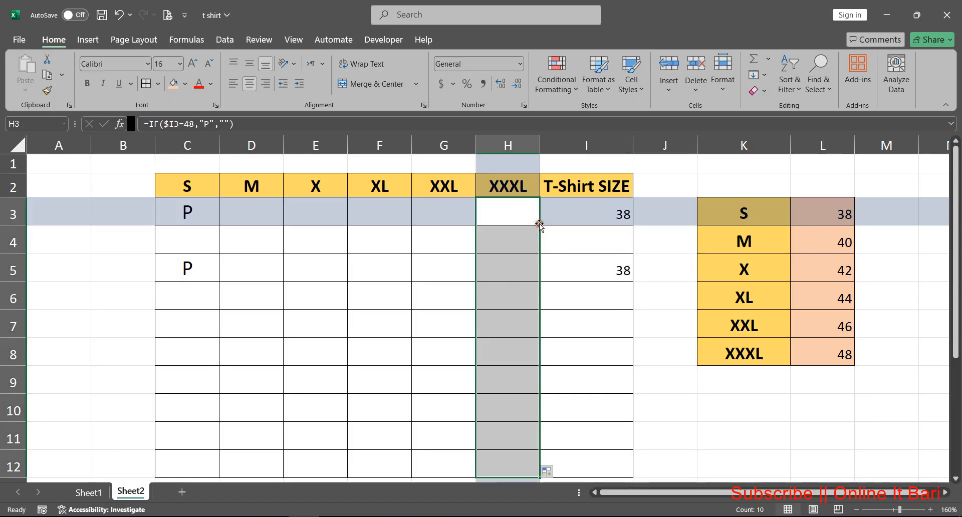
Enter 46 as the T-shirt size in I4 to test the size formulas in that row
left_click(372, 259)
left_click(621, 242)
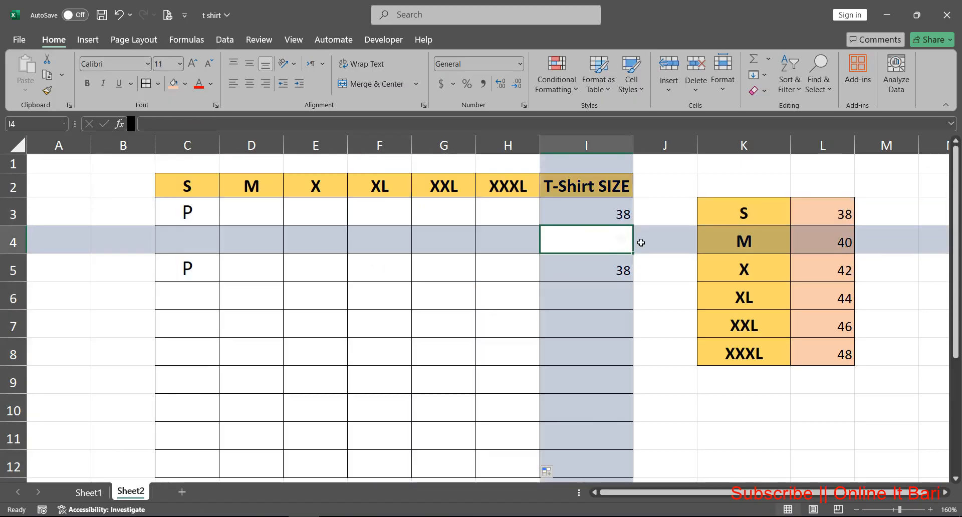
type("46")
key("Return")
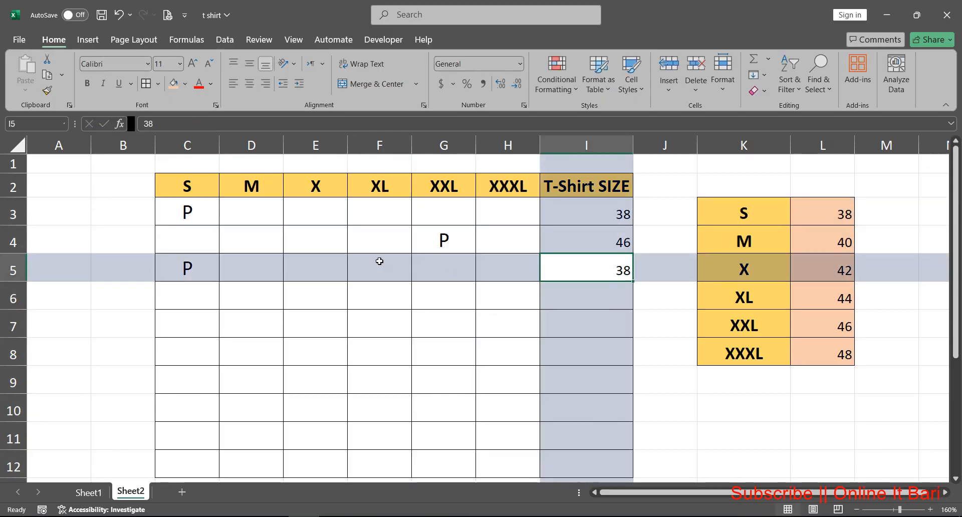
Enter 48 as the T-shirt size in I8 to test the size formulas in that row
left_click(444, 240)
left_click(604, 346)
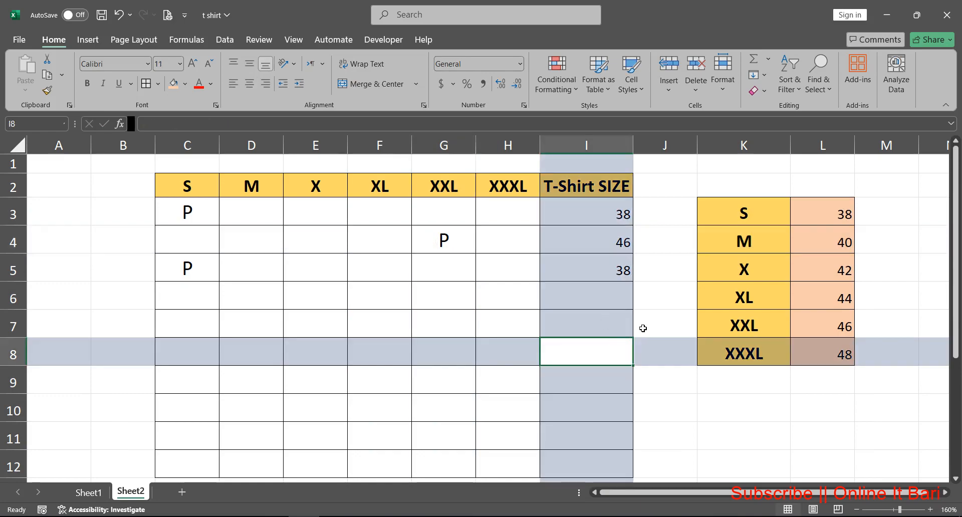
type("48")
key("Return")
left_click(554, 309)
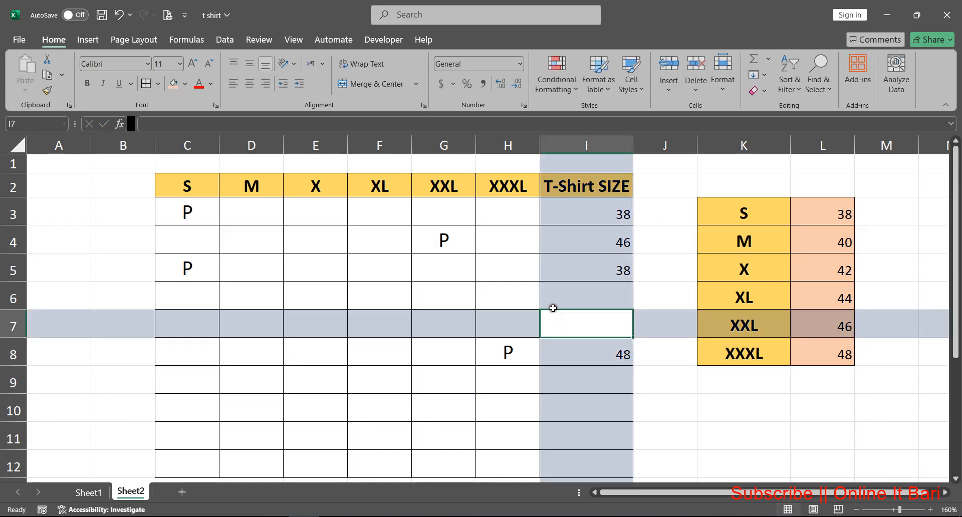
left_click(503, 341)
Select the formula cells C3:H12 under the S to XXXL size headings
left_click(187, 212)
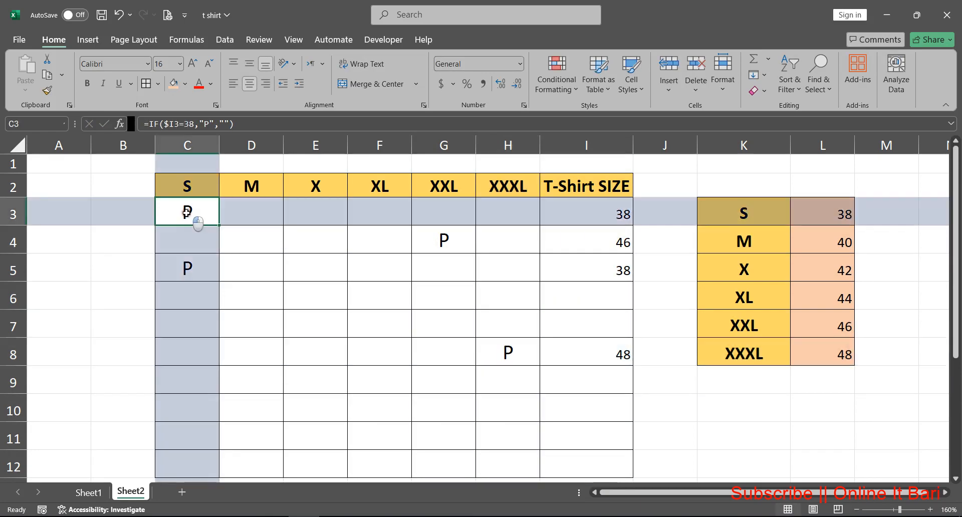
mouse_move(186, 212)
left_mouse_down()
mouse_move(204, 240)
mouse_move(481, 406)
mouse_move(511, 443)
left_mouse_up()
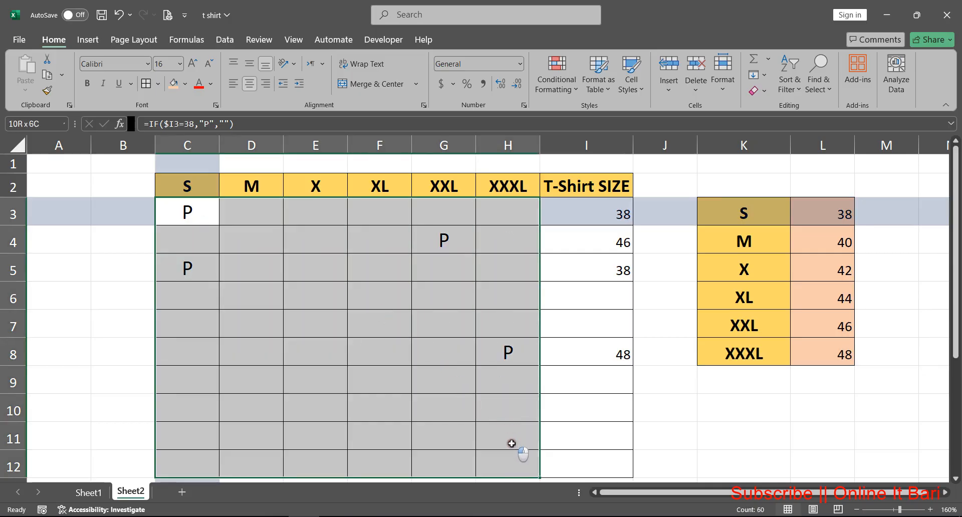
left_click_drag(512, 443, 511, 443)
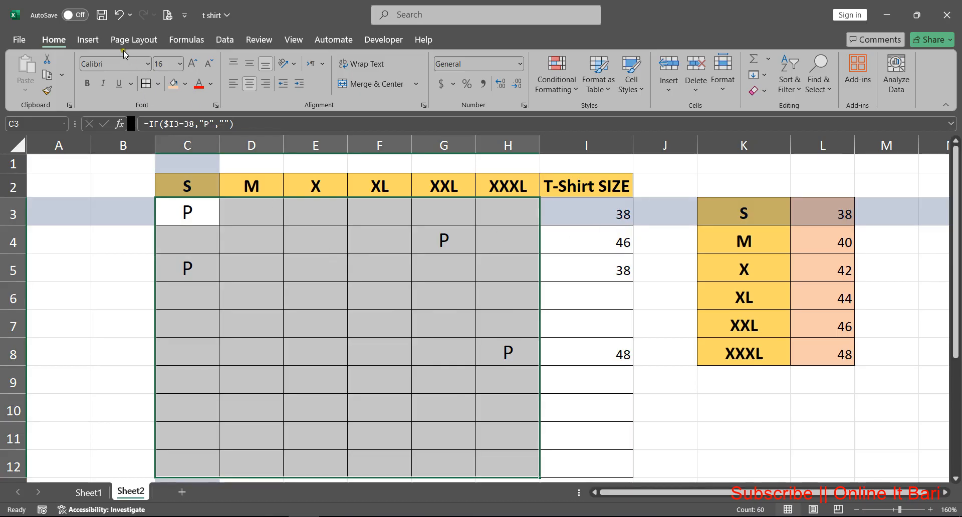
key("ctrl+1")
left_click(121, 67)
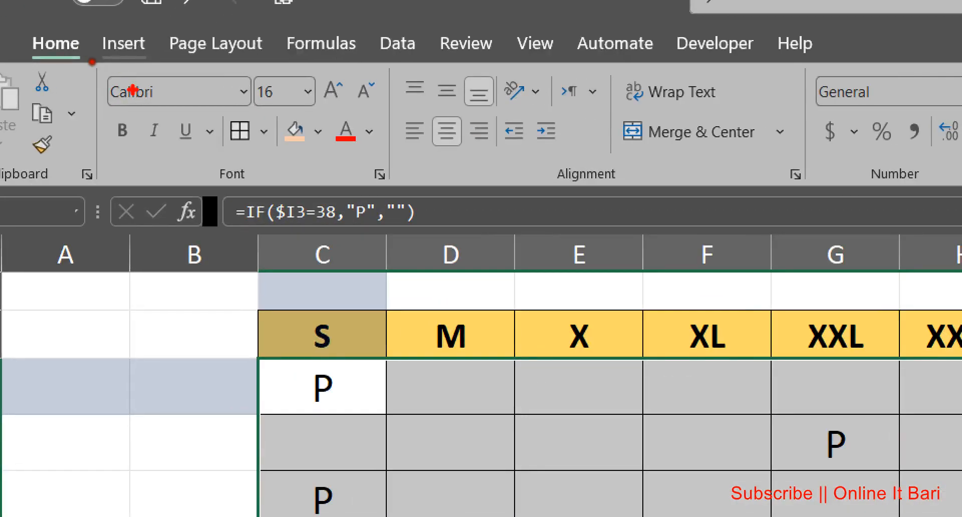
mouse_move(240, 65)
left_mouse_down()
mouse_move(240, 117)
mouse_move(251, 72)
left_mouse_up()
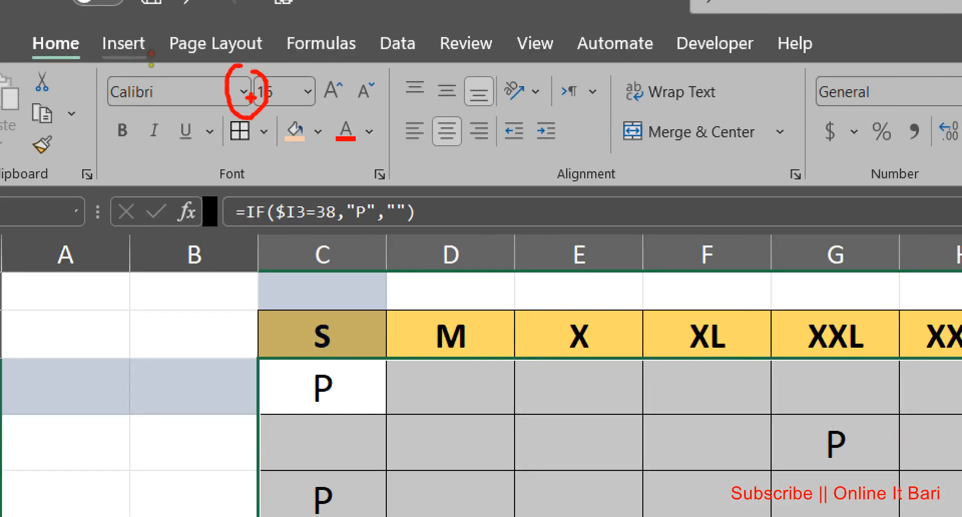
key("Escape")
left_click(146, 65)
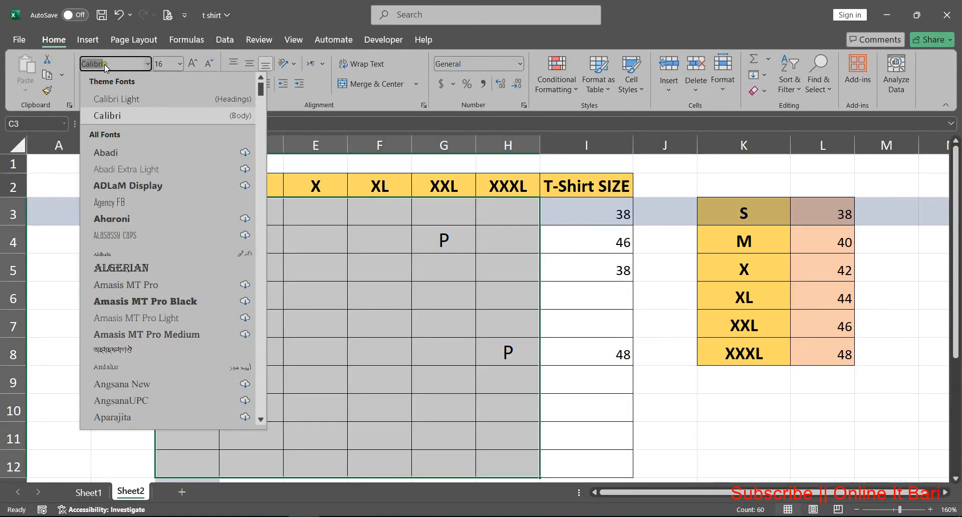
key("super")
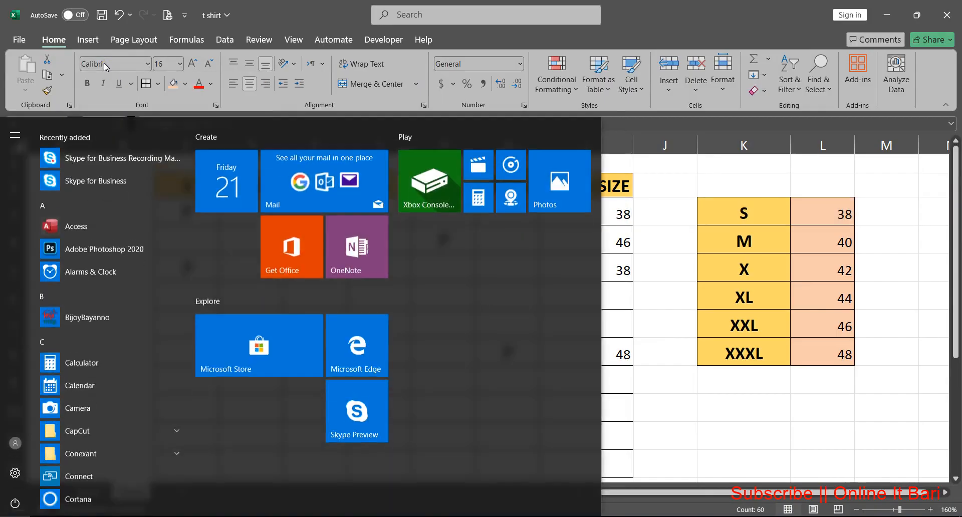
key("super")
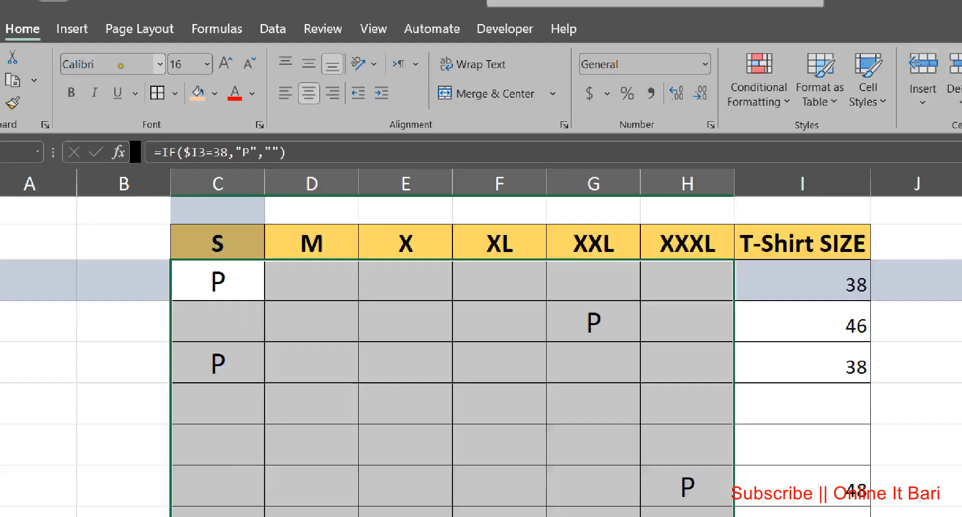
mouse_move(123, 64)
left_mouse_down()
mouse_move(83, 59)
mouse_move(122, 64)
left_mouse_up()
left_click(114, 70)
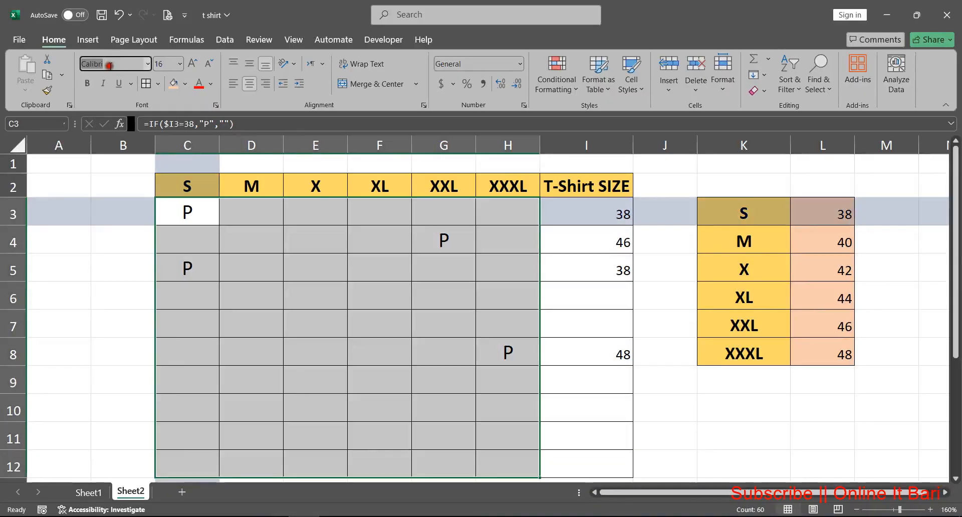
type("Wide Latin")
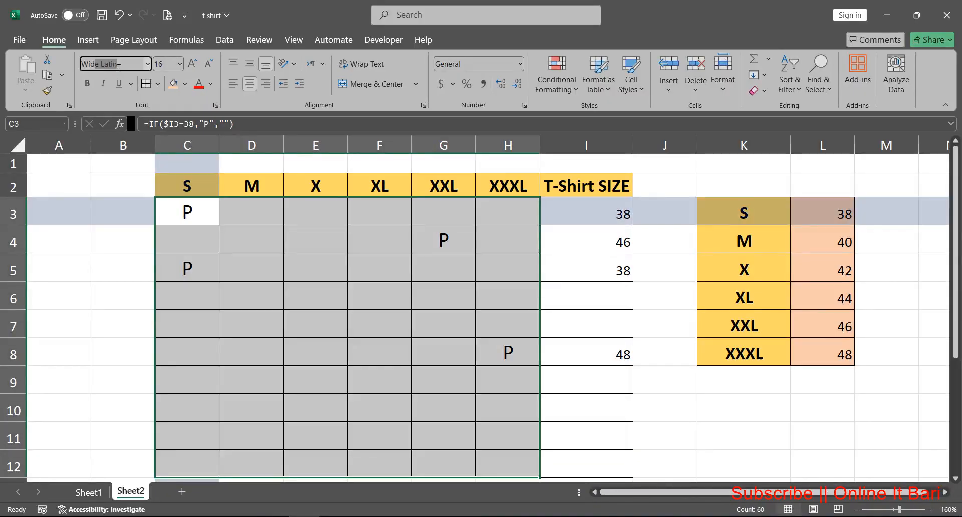
left_click(147, 64)
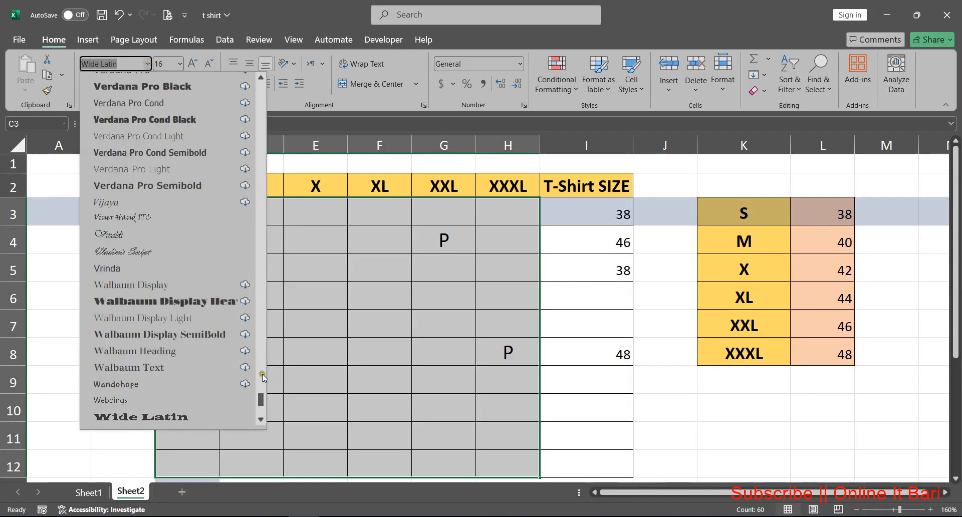
scroll(266, 396, "down", 4)
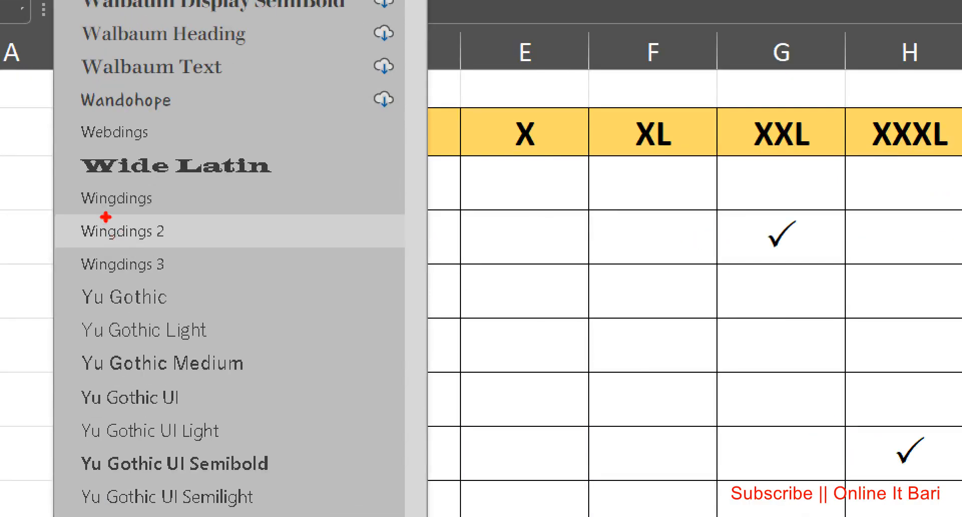
mouse_move(106, 217)
left_mouse_down()
mouse_move(109, 249)
mouse_move(136, 228)
mouse_move(101, 228)
left_mouse_up()
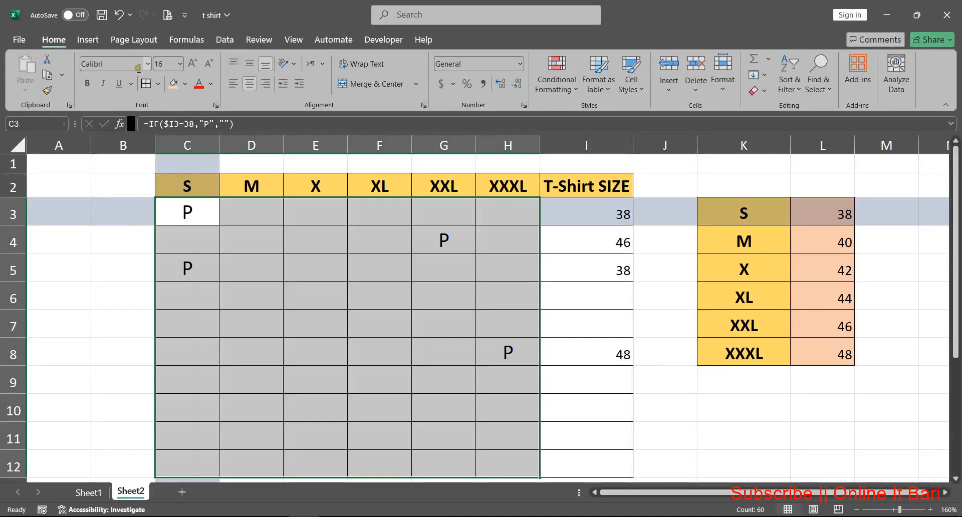
Set the font of the selected formula cells C3:H12 to Wingdings 2 so each P displays as a tick
left_click(147, 64)
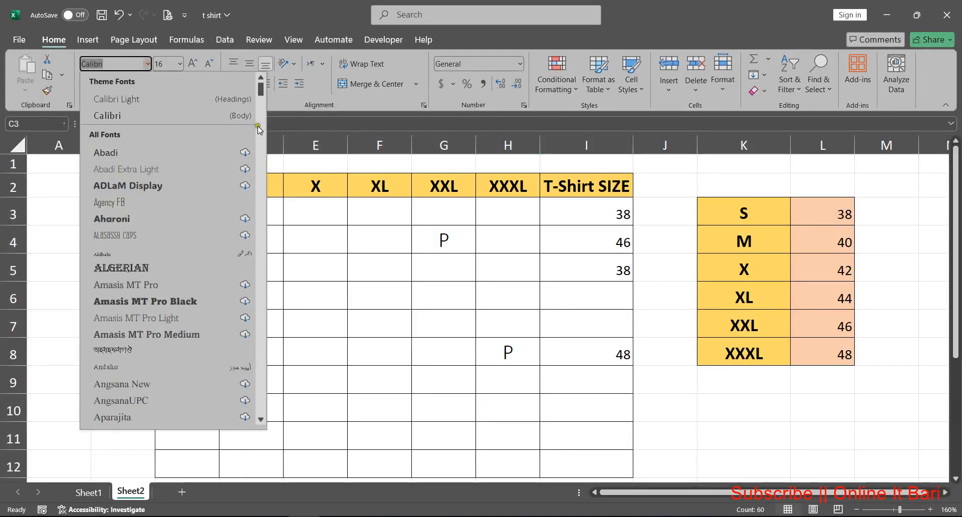
left_click(258, 129)
left_click(259, 392)
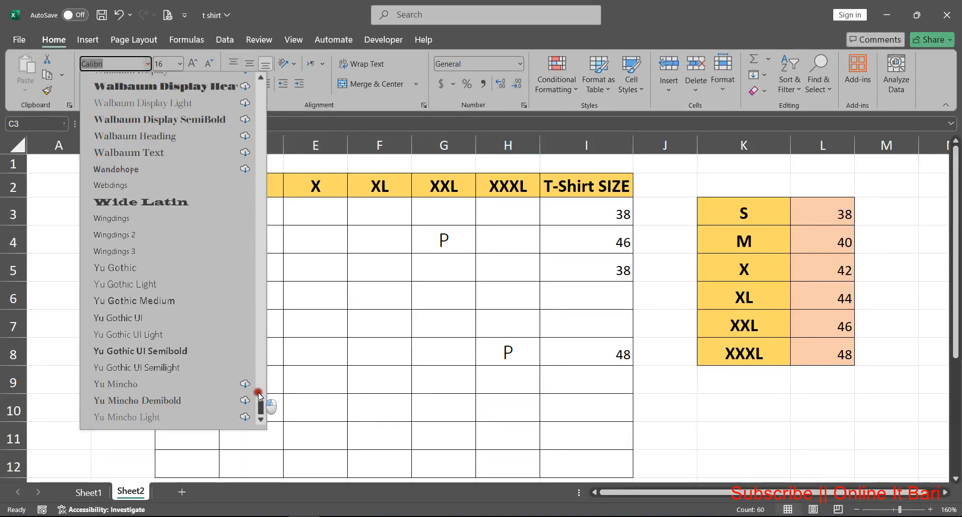
left_click(120, 233)
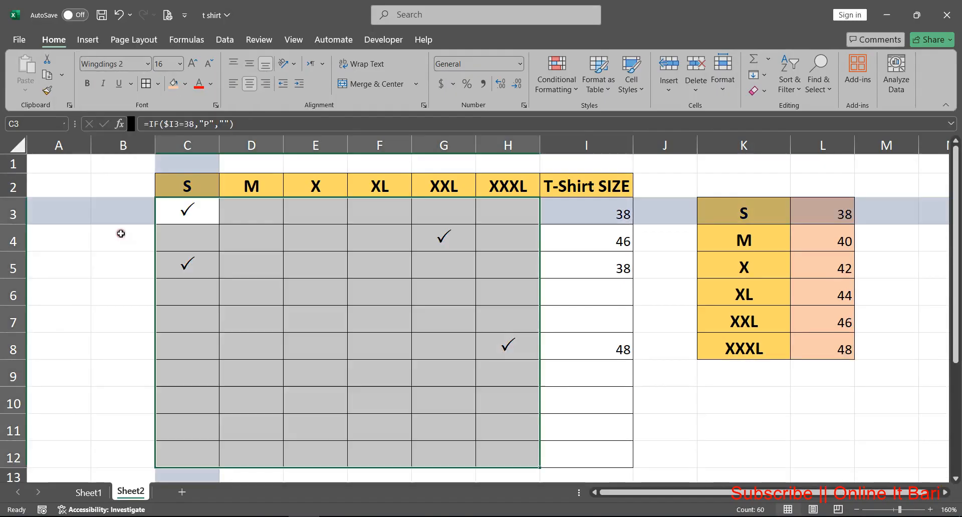
left_click(287, 235)
left_click(194, 242)
left_click(339, 282)
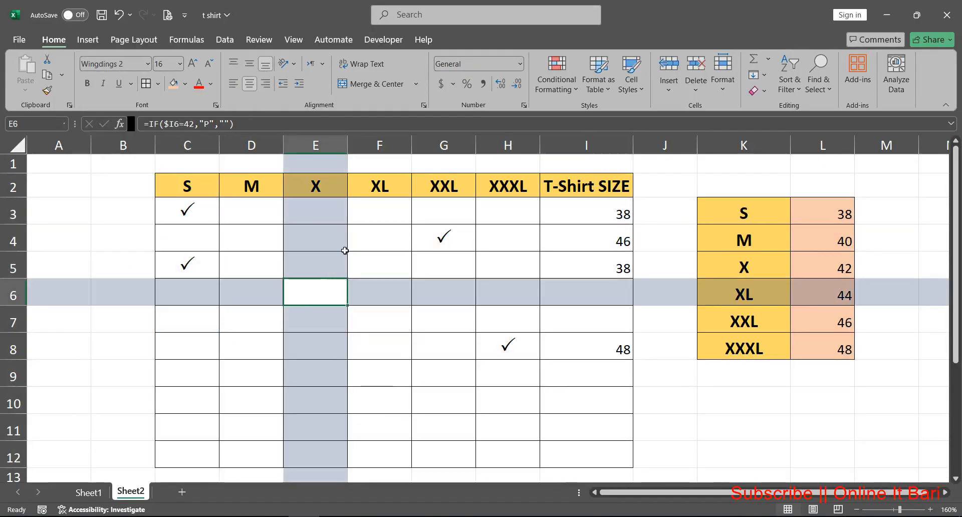
left_click(515, 259)
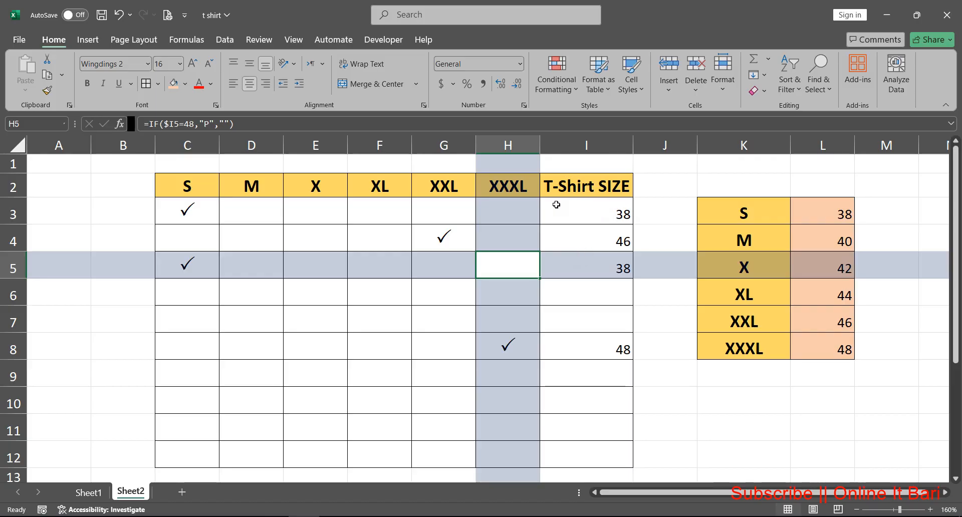
left_click(499, 214)
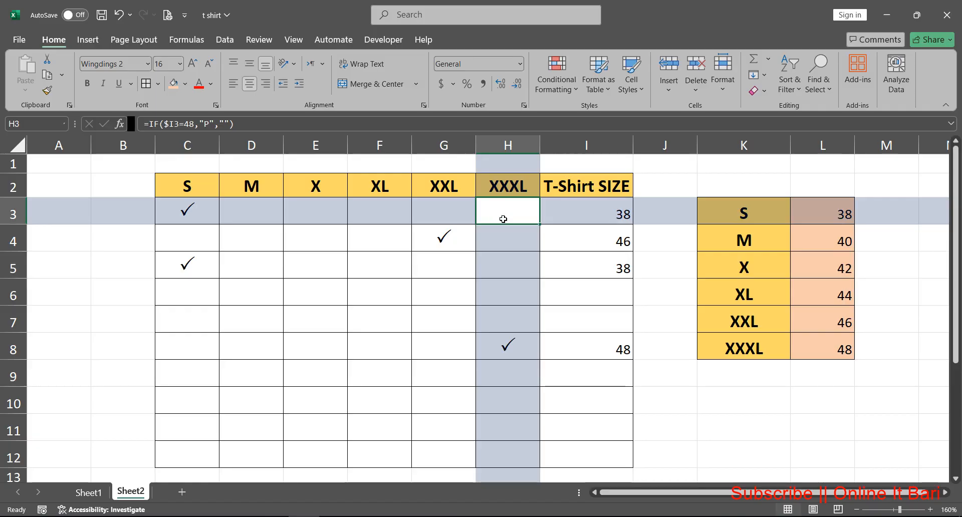